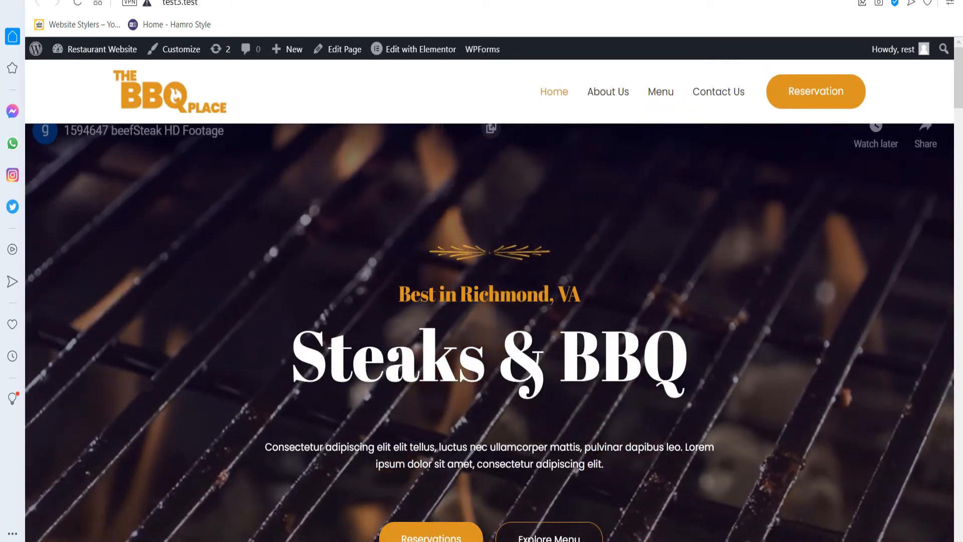
scroll(489, 296, "down", 3)
scroll(489, 296, "down", 7)
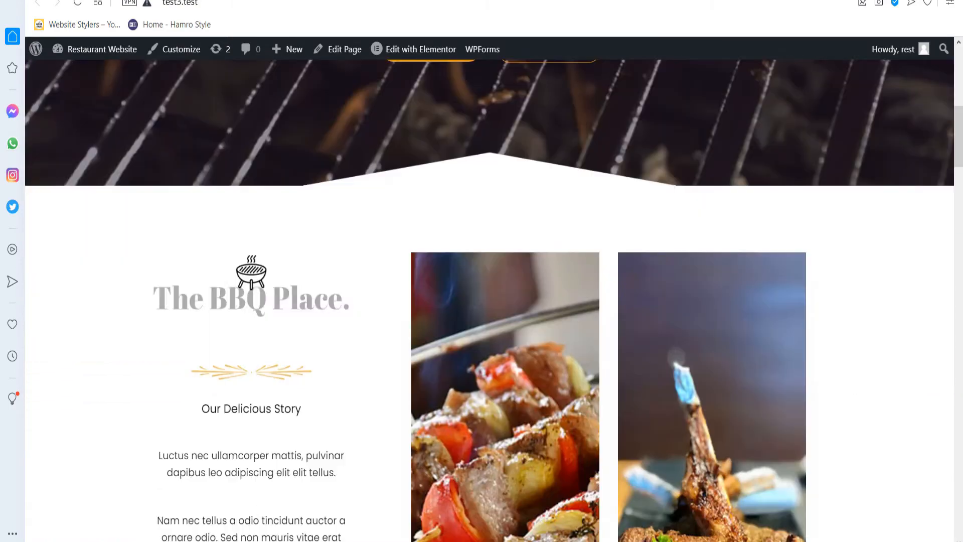
scroll(489, 296, "down", 3)
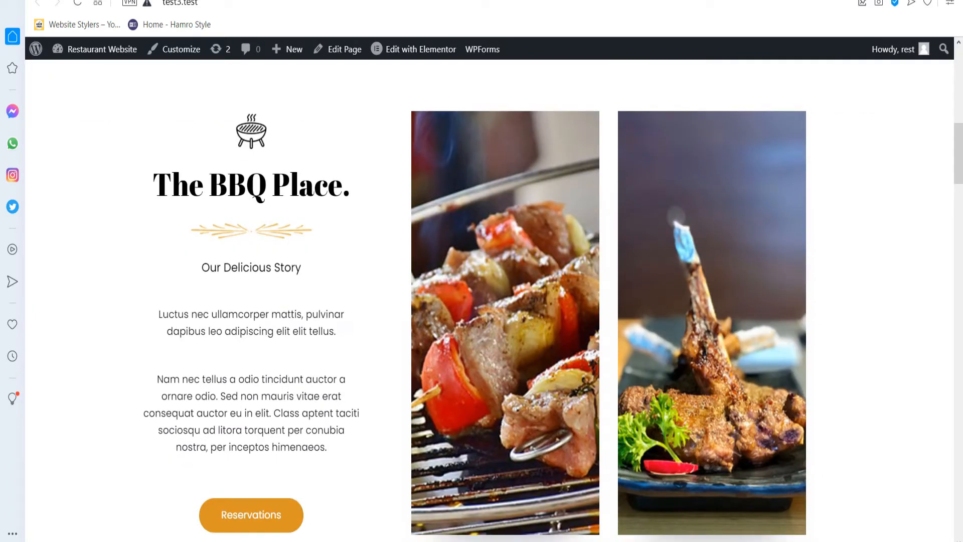
scroll(489, 296, "down", 6)
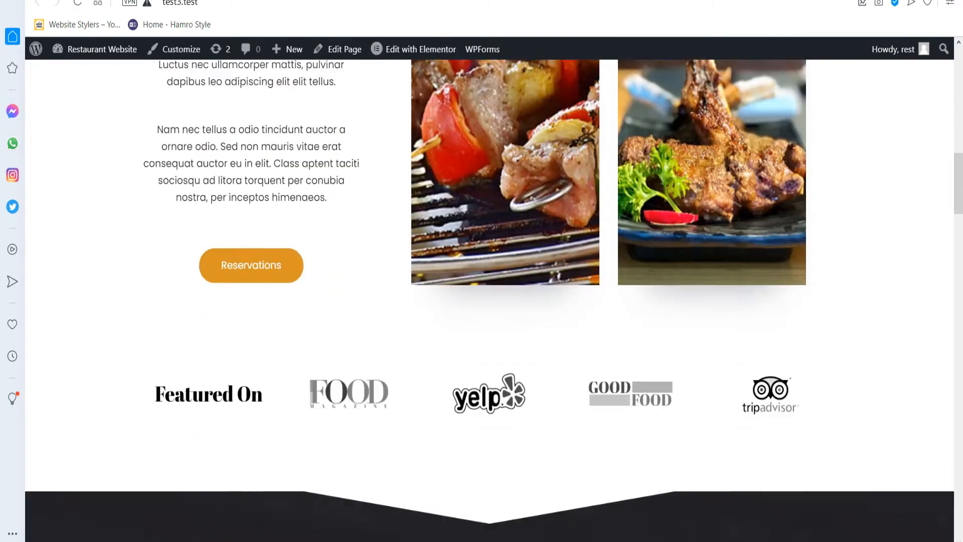
scroll(489, 296, "down", 6)
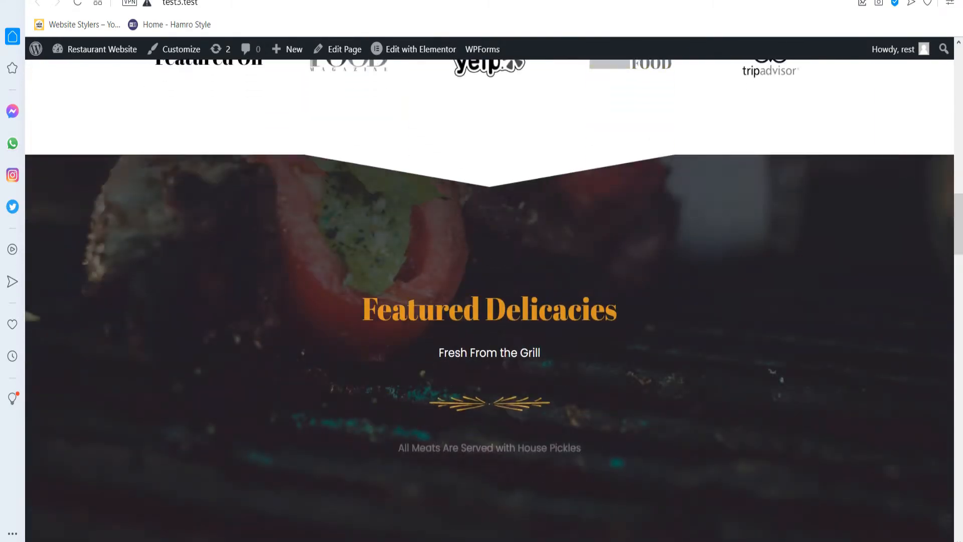
scroll(489, 296, "down", 7)
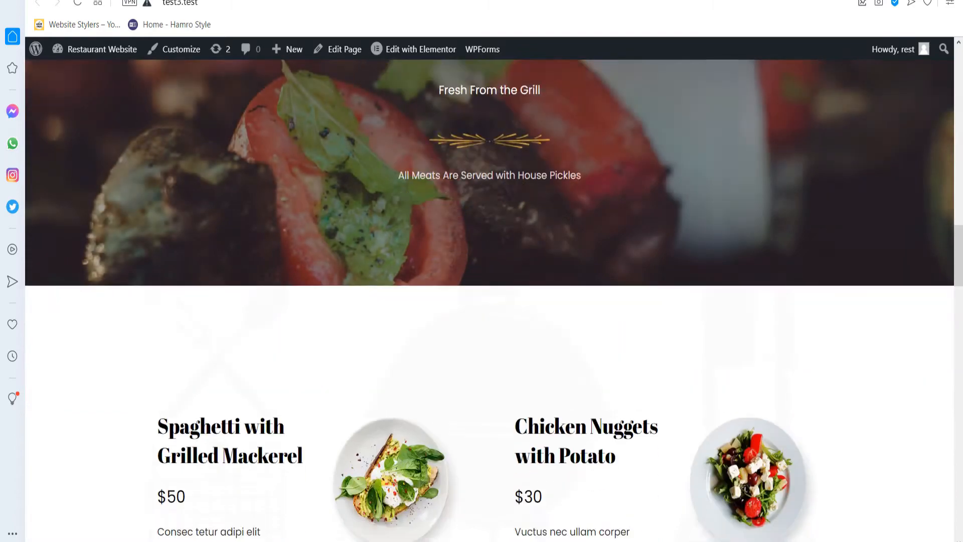
scroll(489, 296, "down", 3)
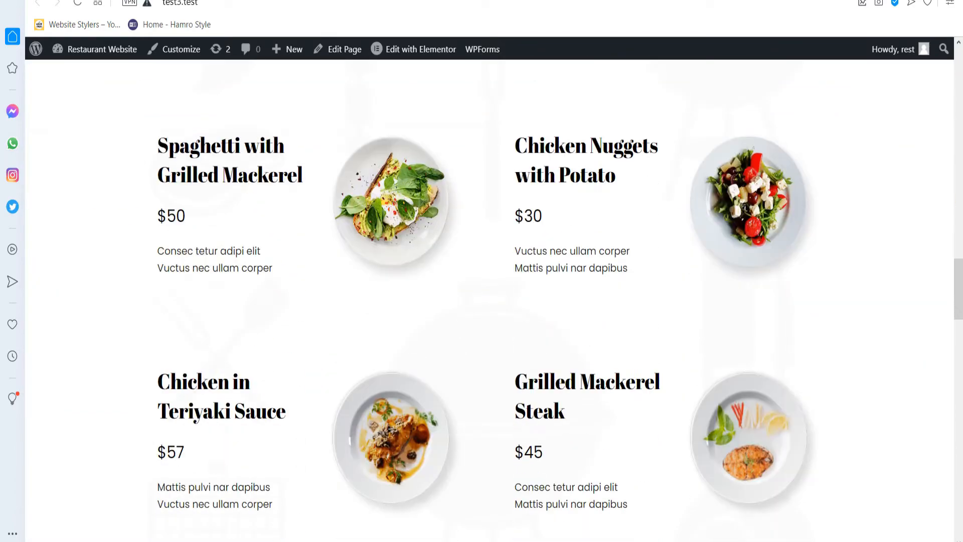
scroll(489, 296, "down", 1)
scroll(489, 296, "down", 13)
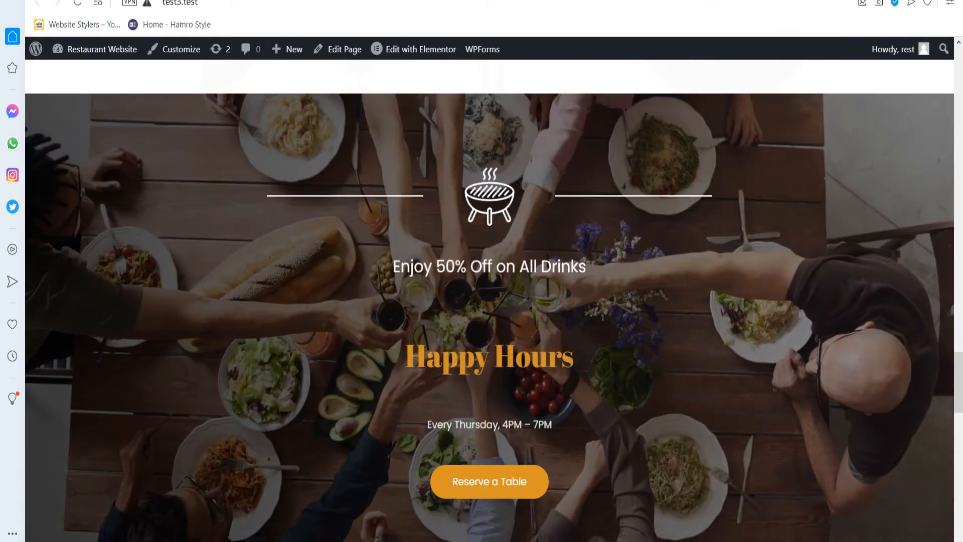
scroll(489, 296, "down", 7)
scroll(489, 296, "down", 5)
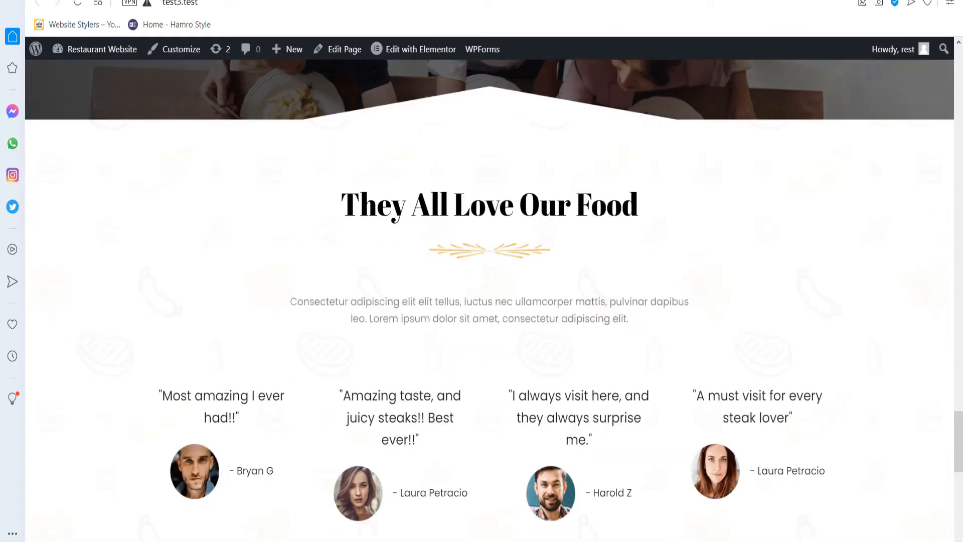
scroll(489, 296, "down", 8)
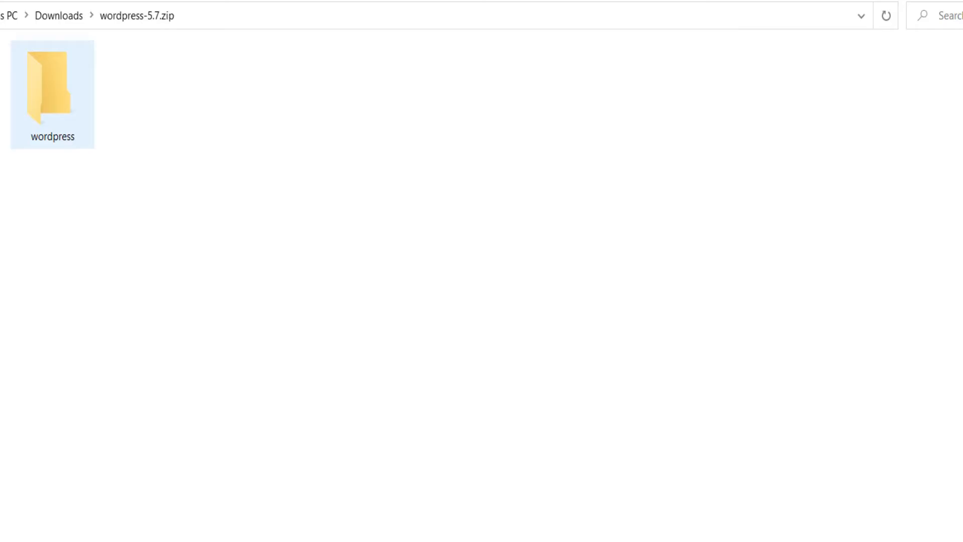
Copy every file from wordpress-5.7.zip's wordpress folder into F:\wamp64\www\test3.
left_click(52, 90)
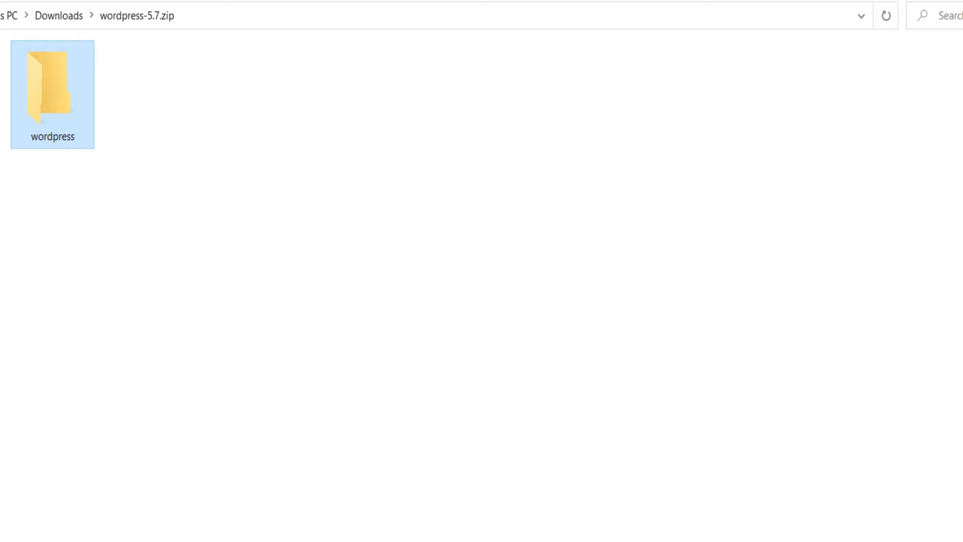
key("Return")
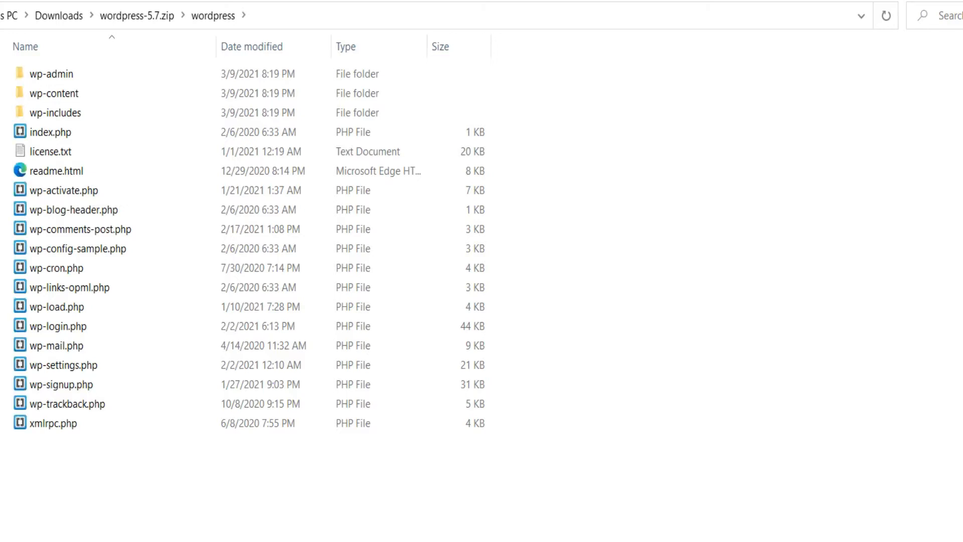
key("ctrl+a")
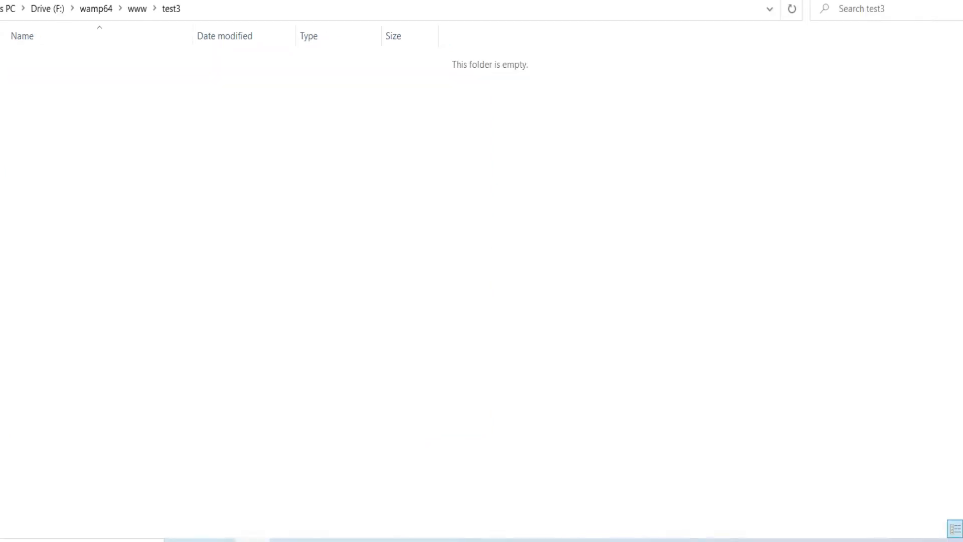
key("ctrl+v")
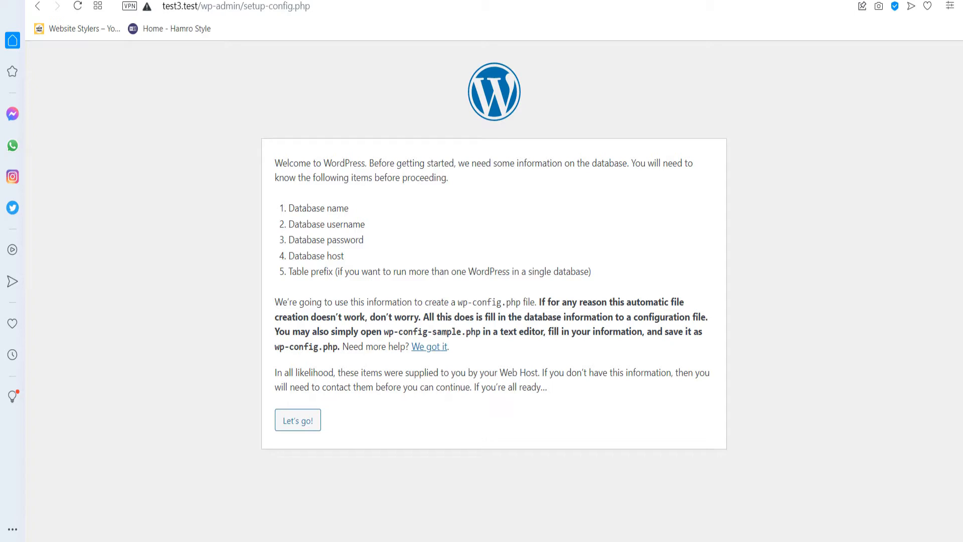
Connect WordPress to database test3 as user root with an empty password, then run the installation.
left_click(298, 421)
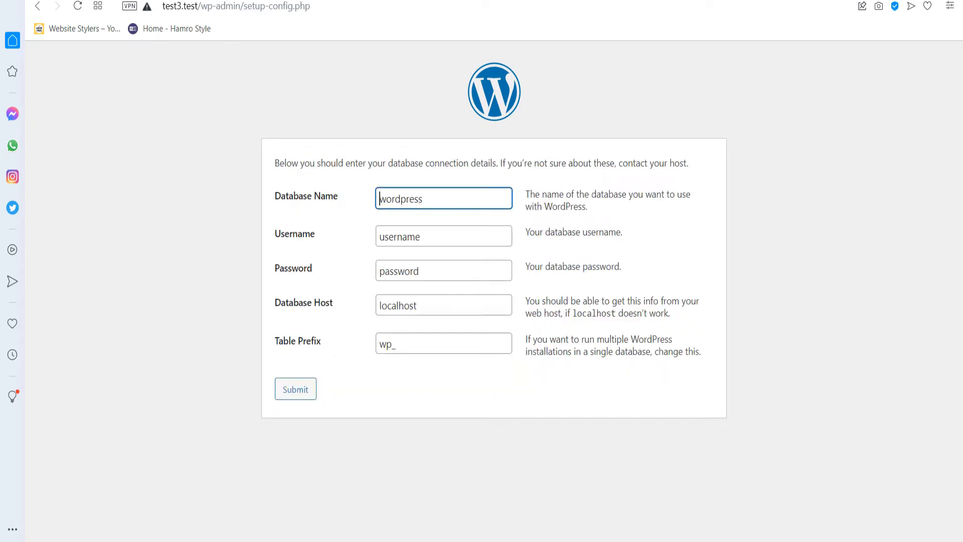
double_click(391, 199)
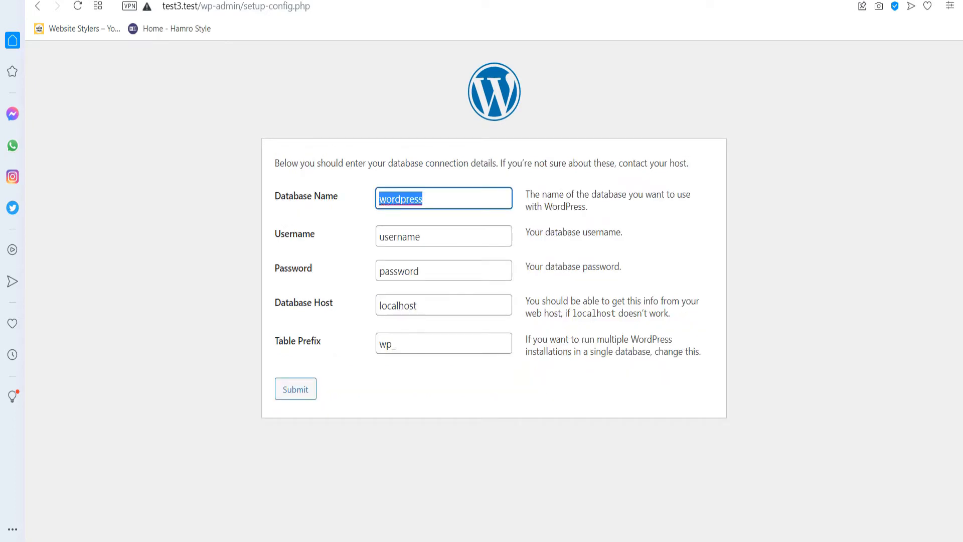
type("test3")
key("Tab")
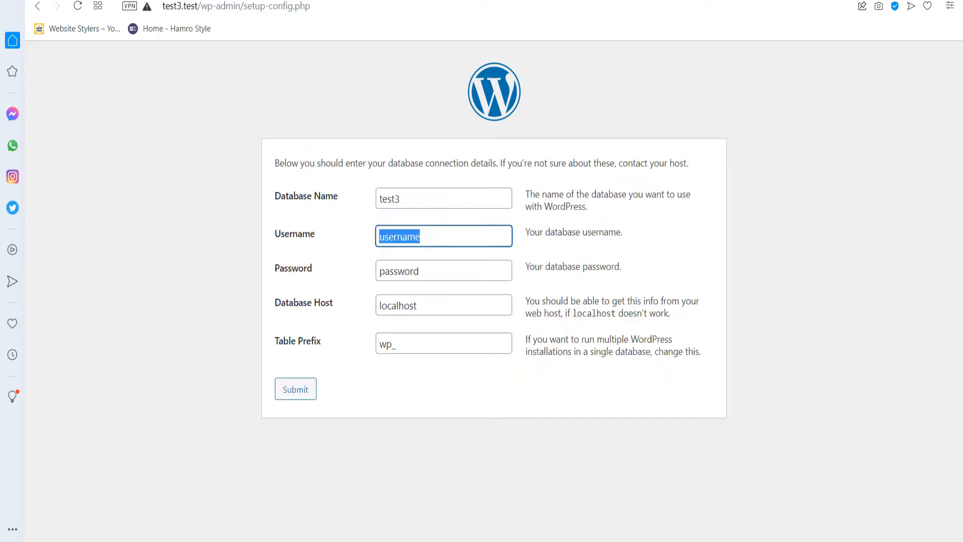
type("root")
key("Tab")
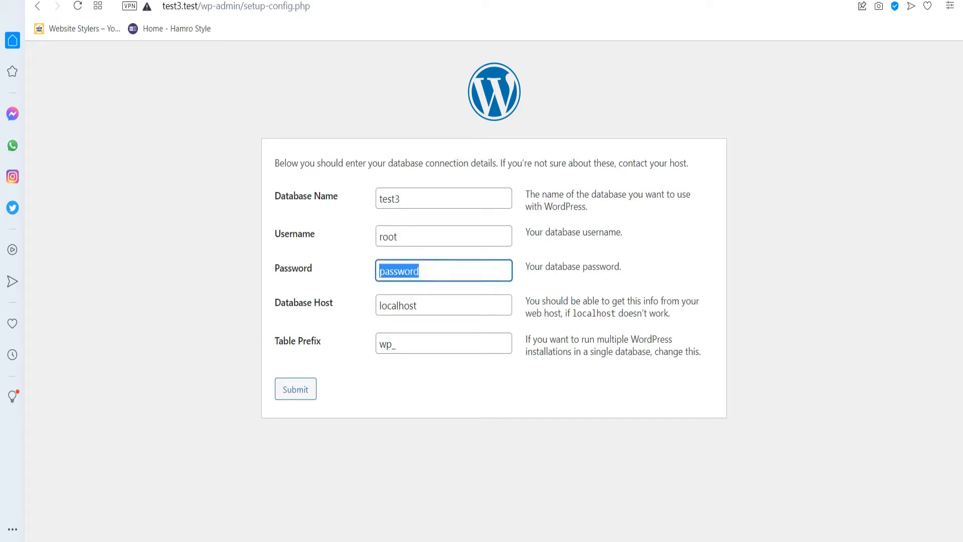
key("BackSpace")
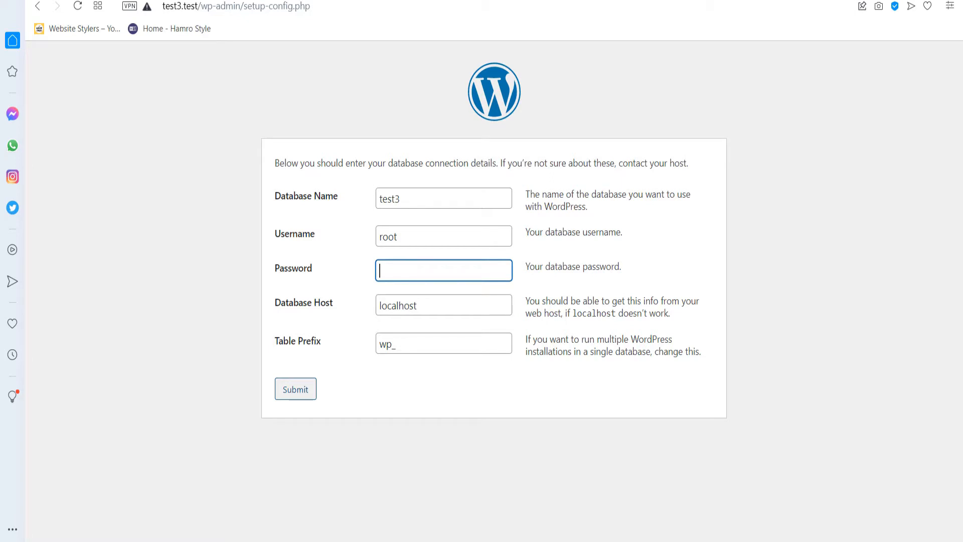
left_click(295, 389)
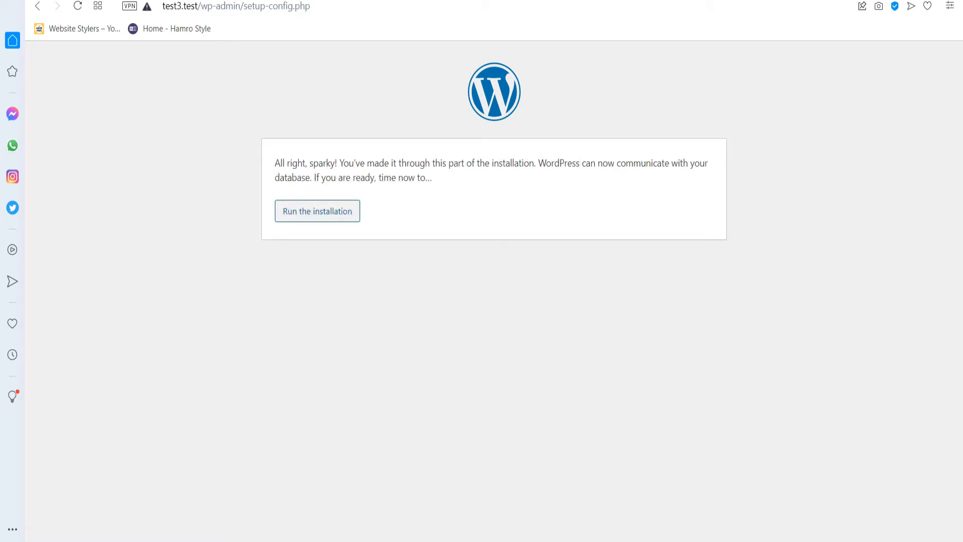
left_click(317, 210)
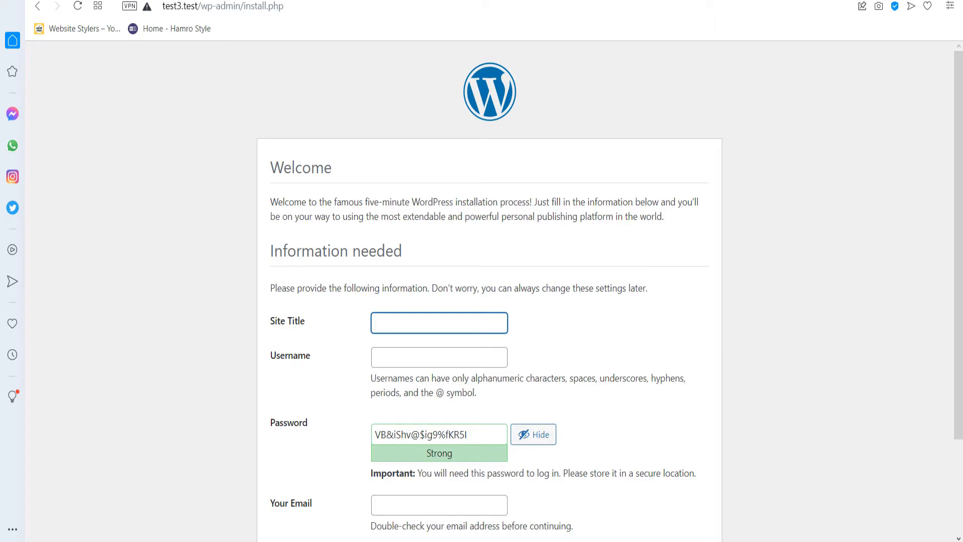
Enter site title 'Restaurant Website' plus an admin username and password.
type("Restaurant Website")
left_click(439, 357)
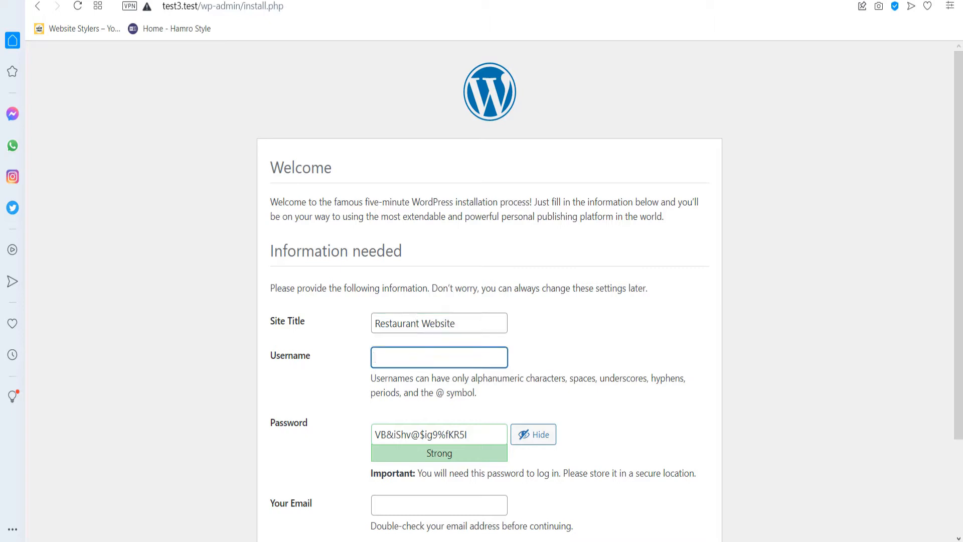
type("rest")
key("Tab")
type("test@123")
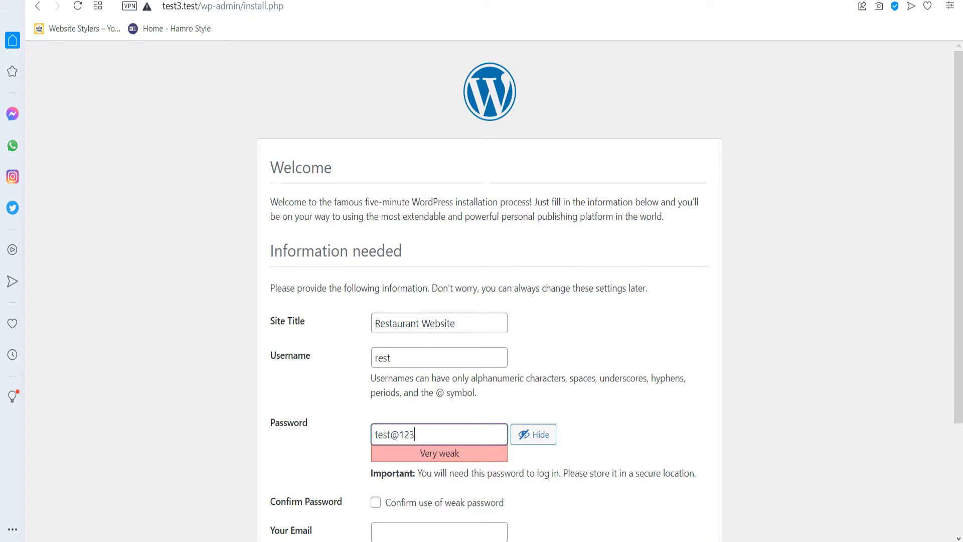
scroll(489, 291, "down", 2)
scroll(488, 291, "down", 1)
Confirm the weak password, add the admin e-mail, discourage search engines, and install WordPress.
left_click(376, 363)
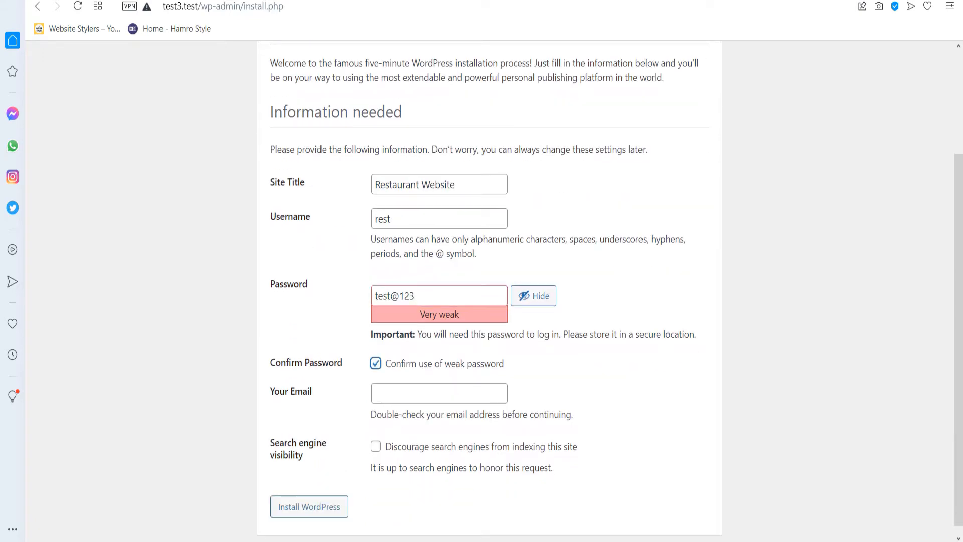
left_click(438, 394)
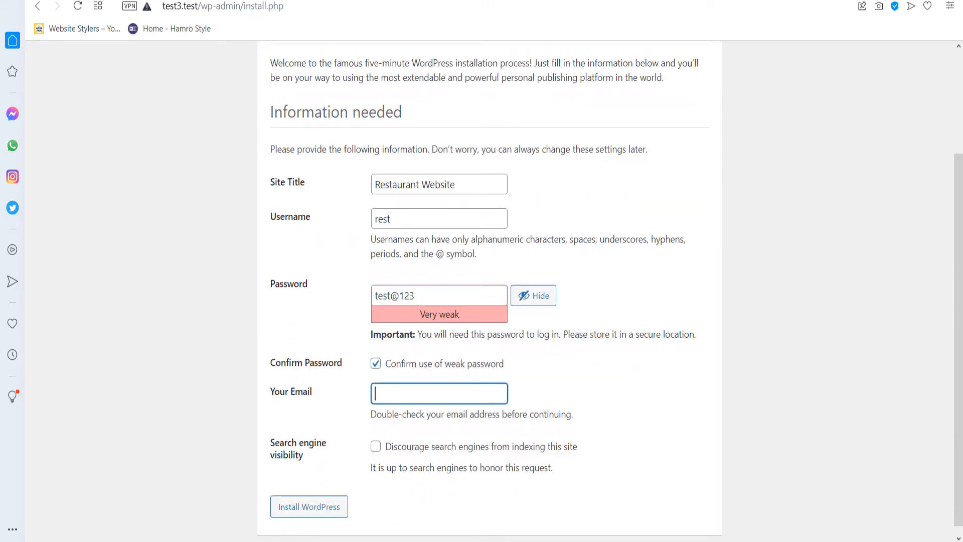
type("demo@gmail.com")
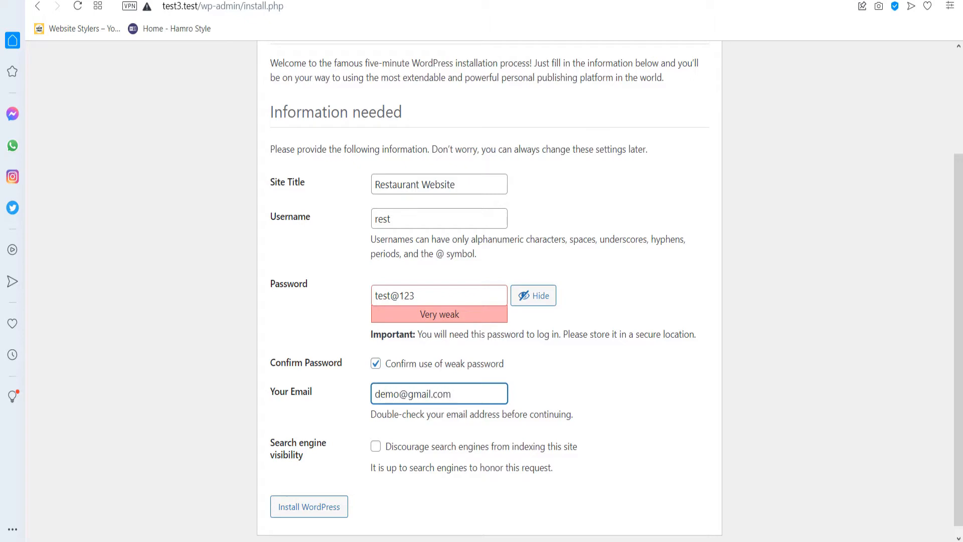
left_click(375, 446)
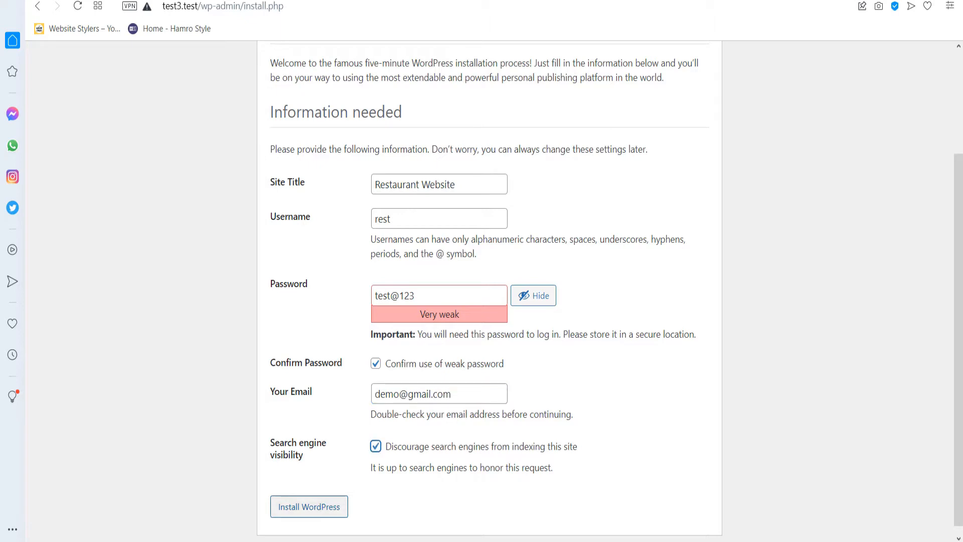
left_click(309, 506)
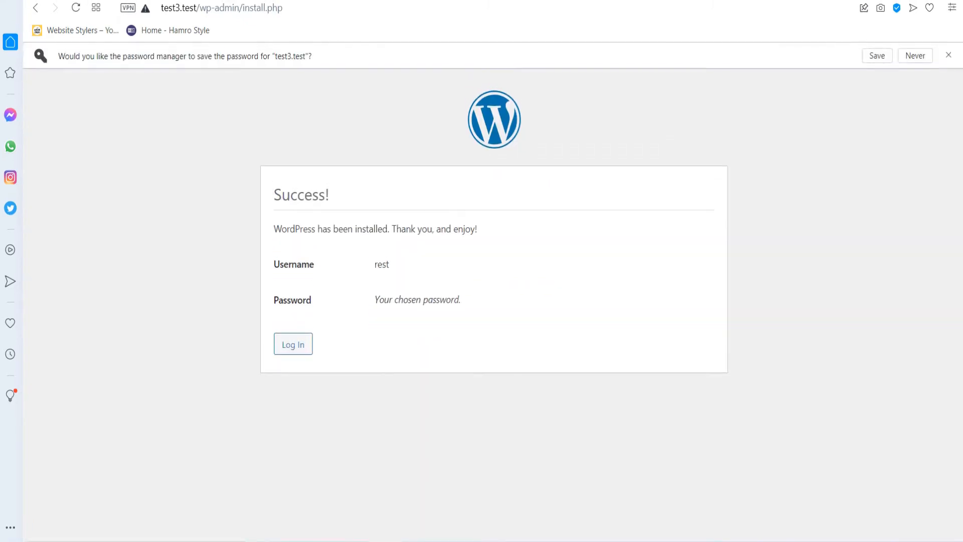
Log in to the dashboard with the admin username and password.
left_click(293, 344)
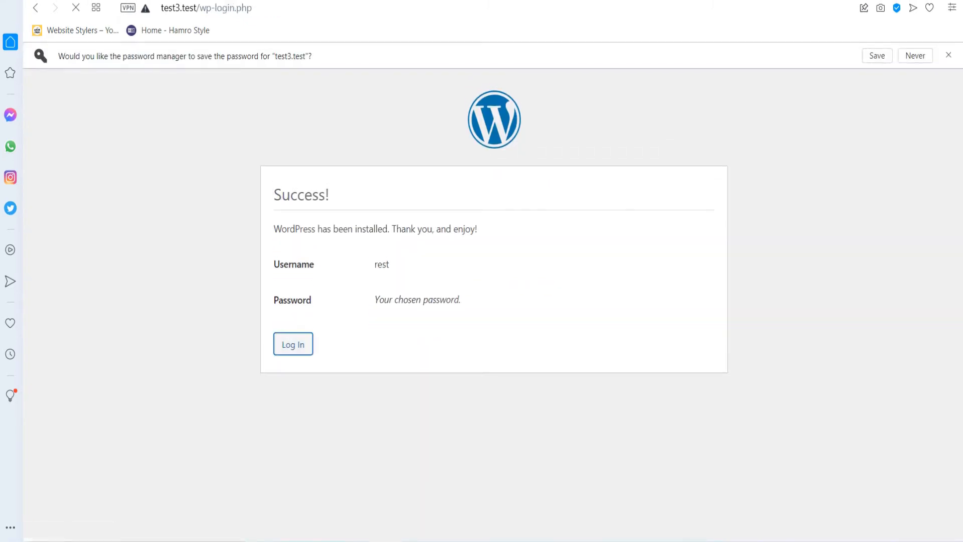
type("rest")
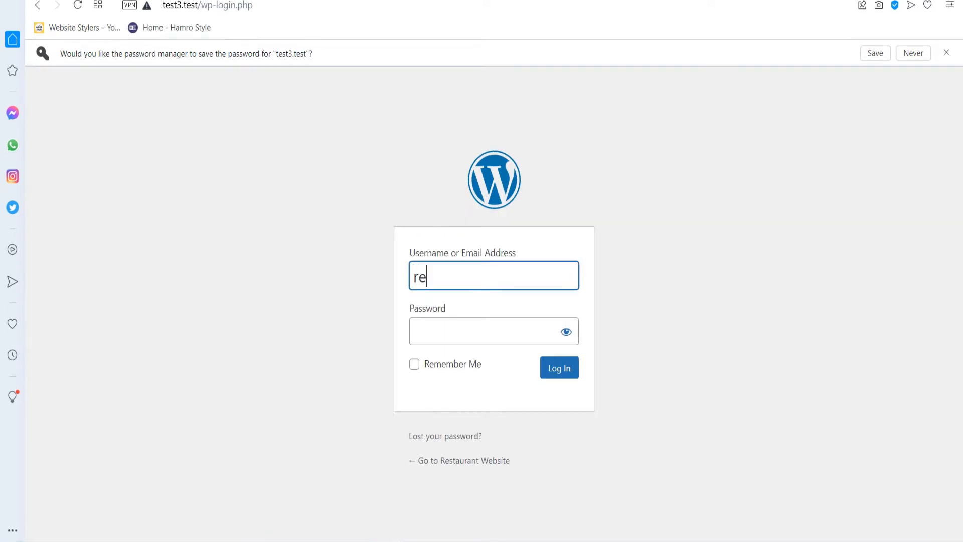
key("Tab")
type("*******")
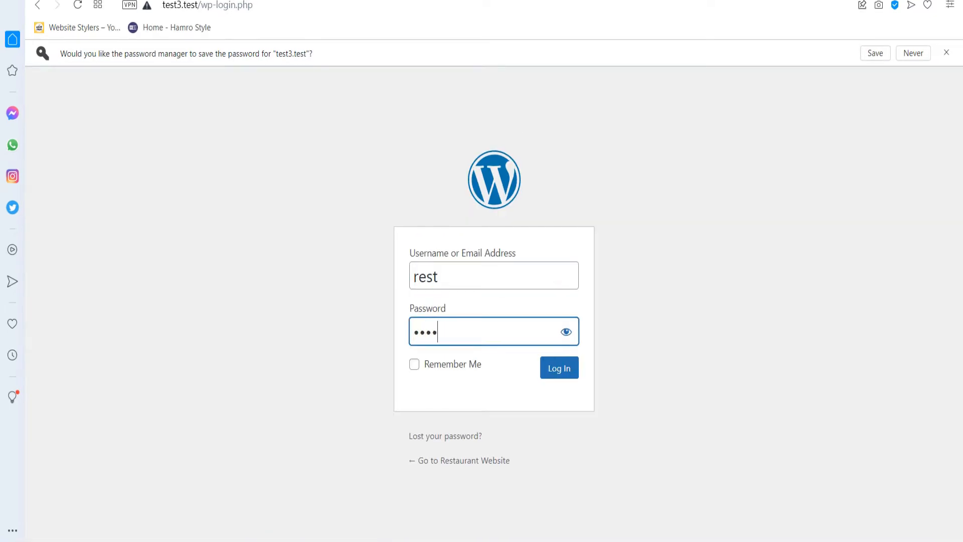
type("*")
key("Return")
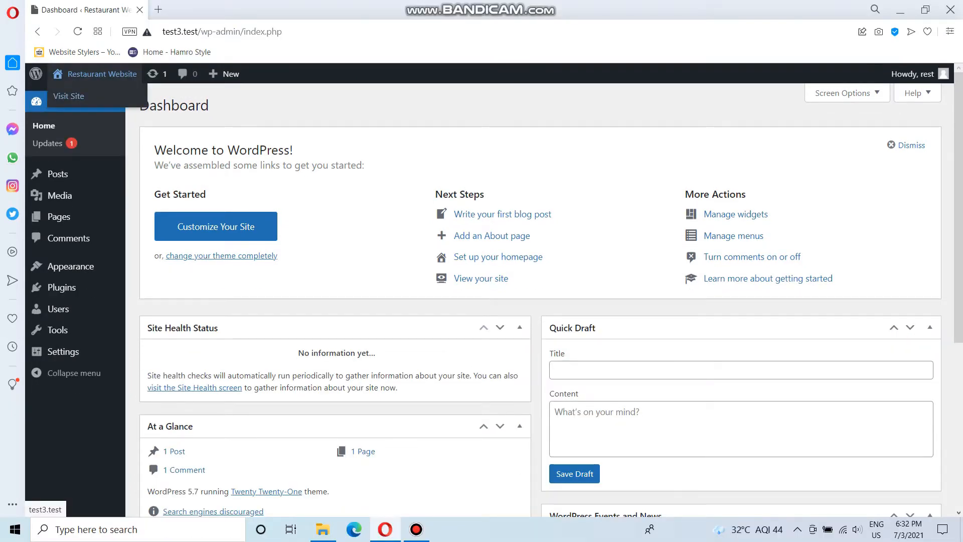
View the live Hello world homepage in a new tab, then return to the Dashboard tab.
right_click(100, 96)
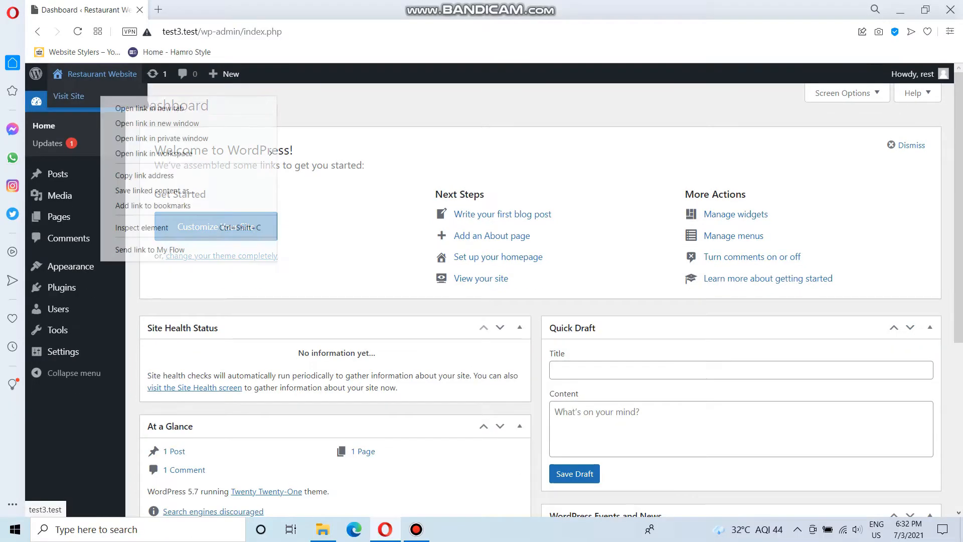
left_click(150, 108)
left_click(206, 10)
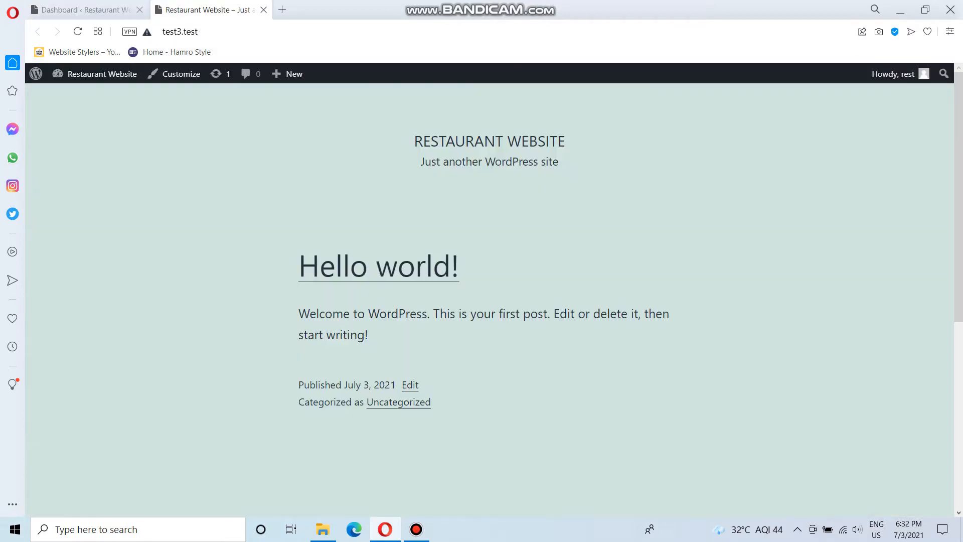
scroll(488, 296, "down", 6)
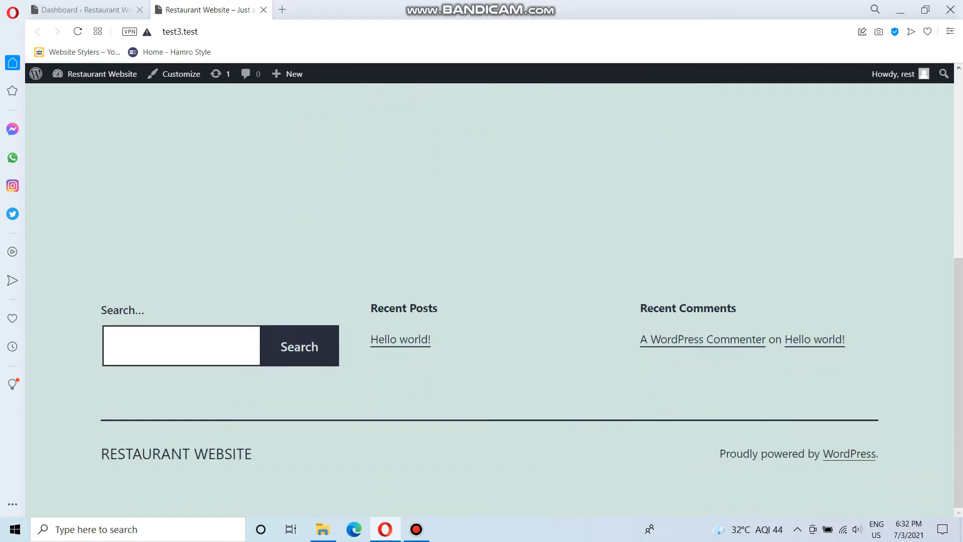
scroll(489, 296, "up", 6)
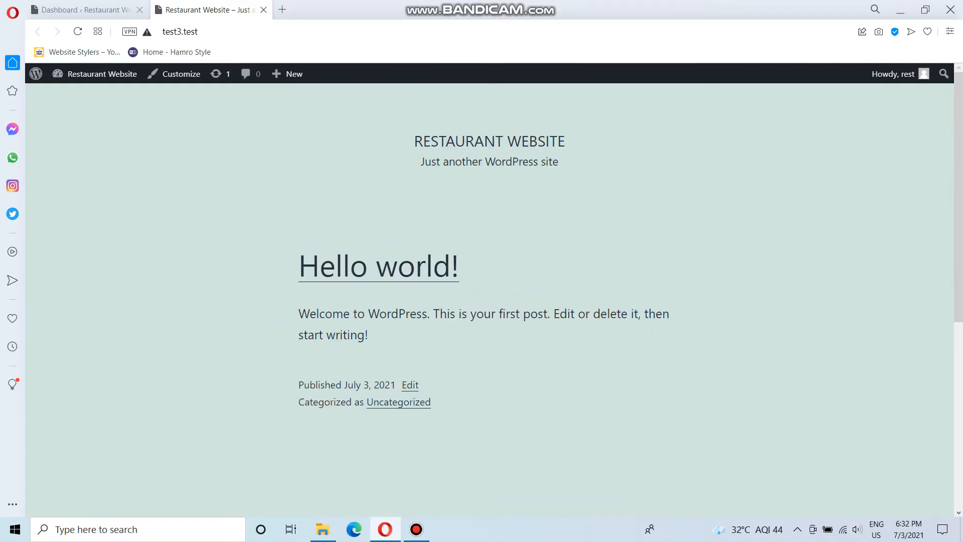
key("ctrl+Tab")
mouse_move(70, 266)
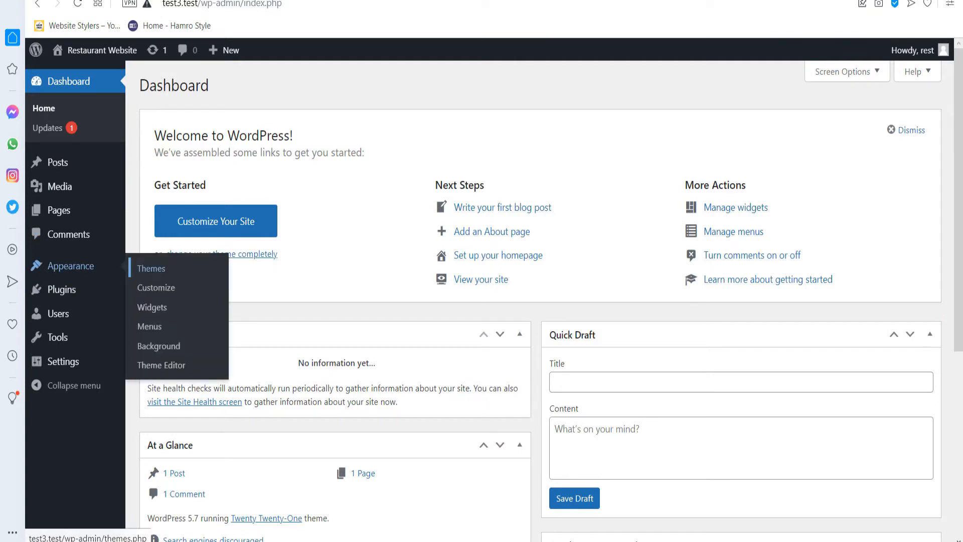
Search the theme directory for 'astra', install the Astra theme, and activate it.
left_click(151, 268)
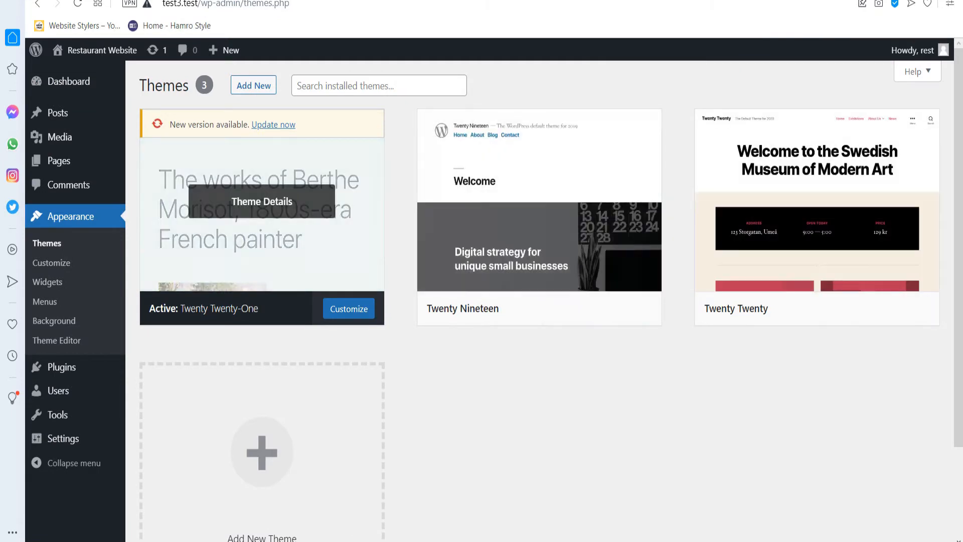
left_click(253, 85)
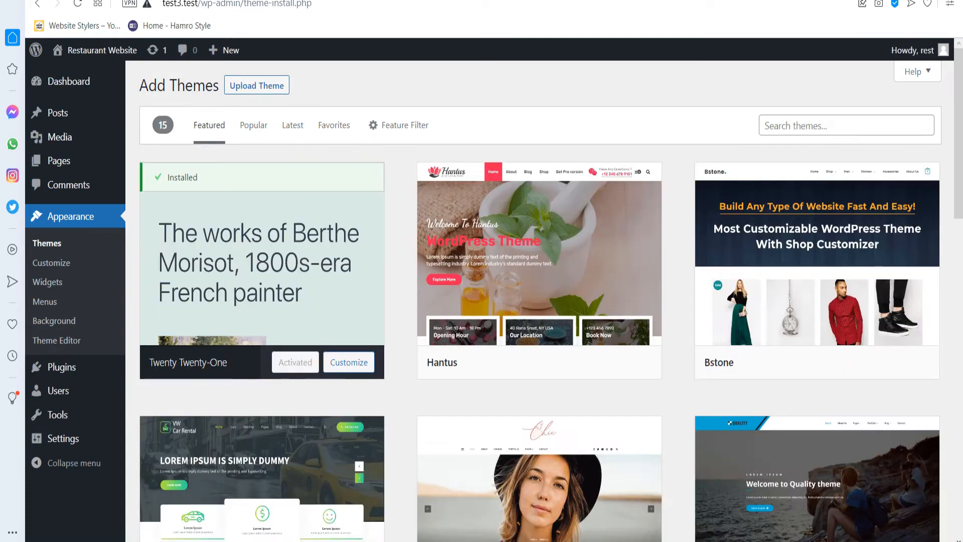
left_click(846, 125)
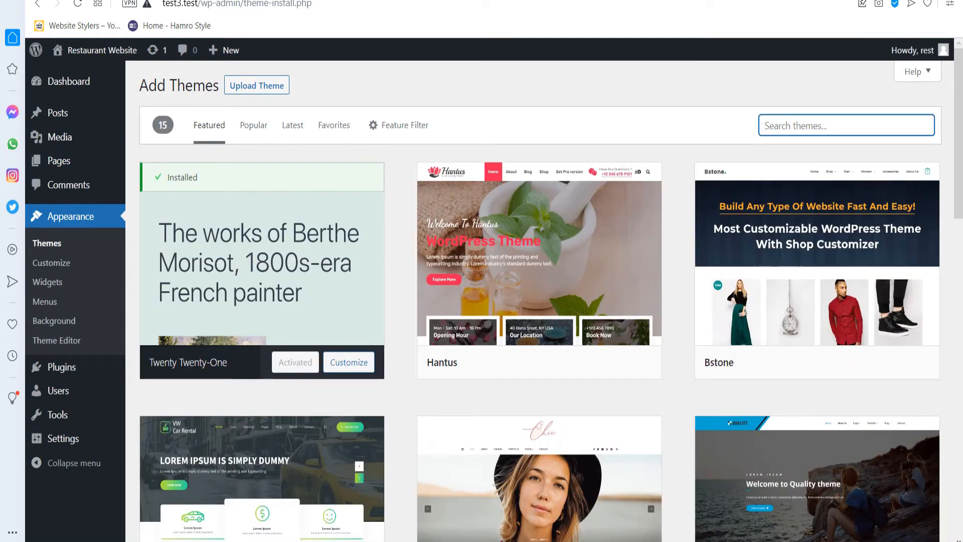
type("astra")
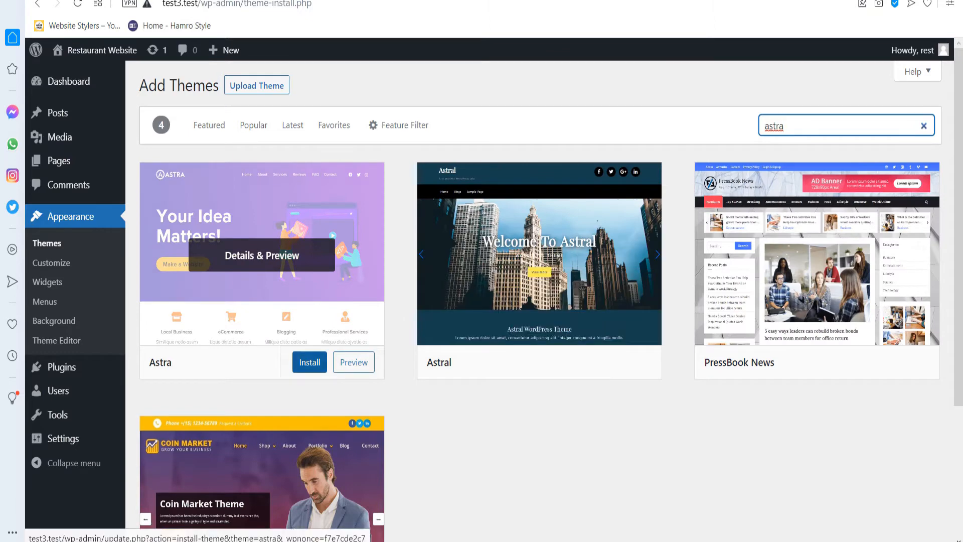
left_click(310, 362)
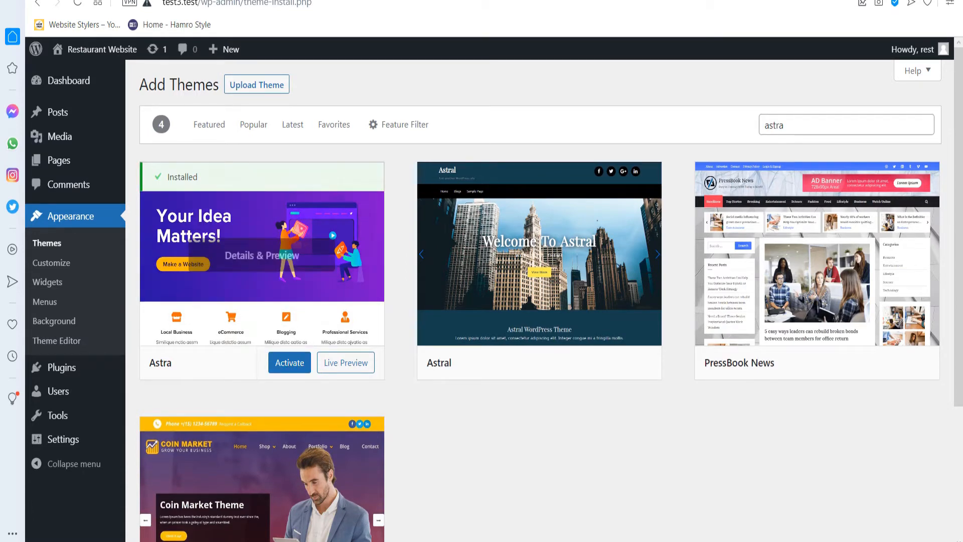
left_click(289, 362)
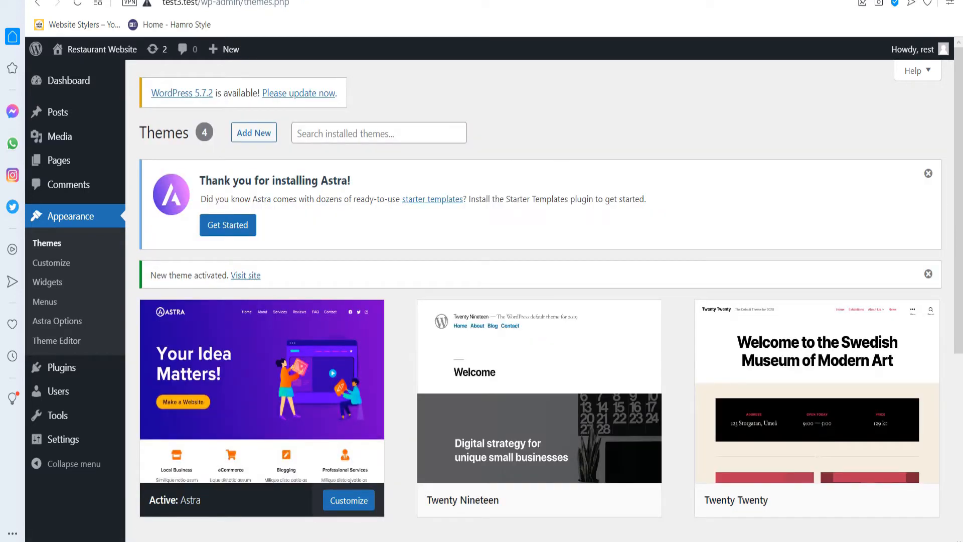
Pick Elementor in Astra's Starter Templates, search 'hotel', and open the BBQ Restaurant template.
left_click(228, 225)
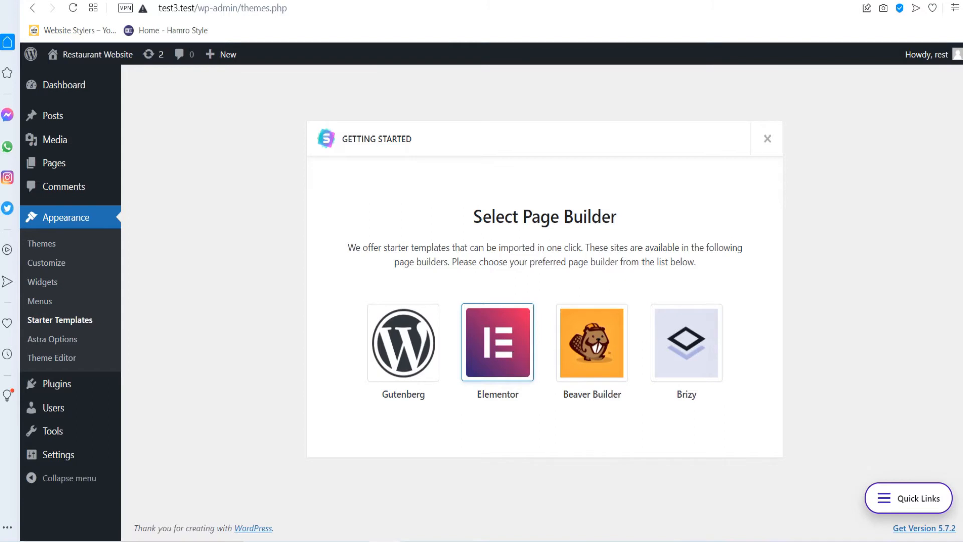
left_click(498, 342)
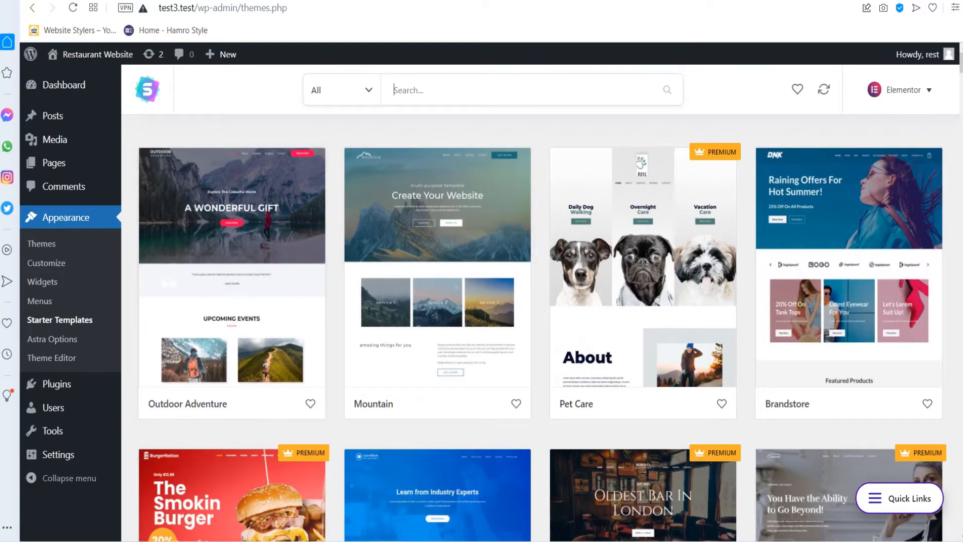
type("hotel")
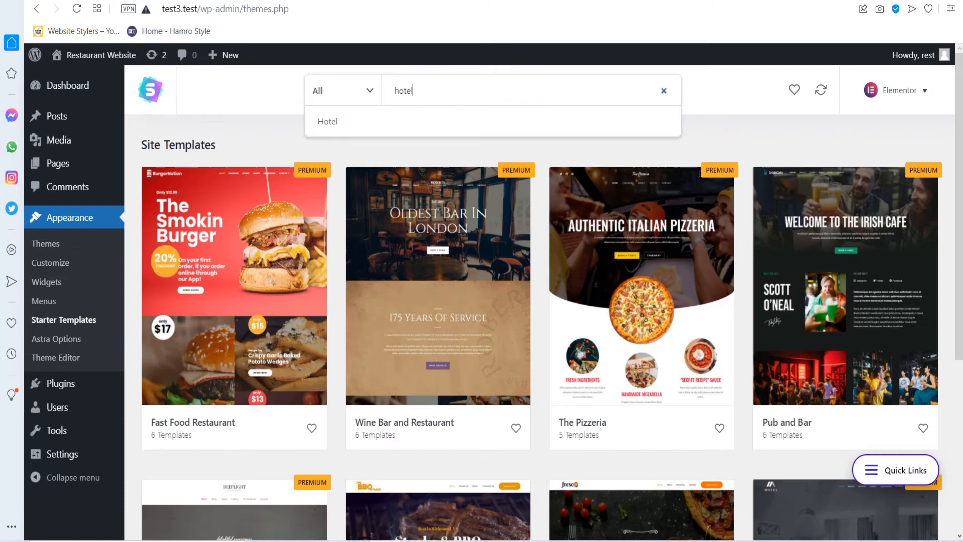
key("Return")
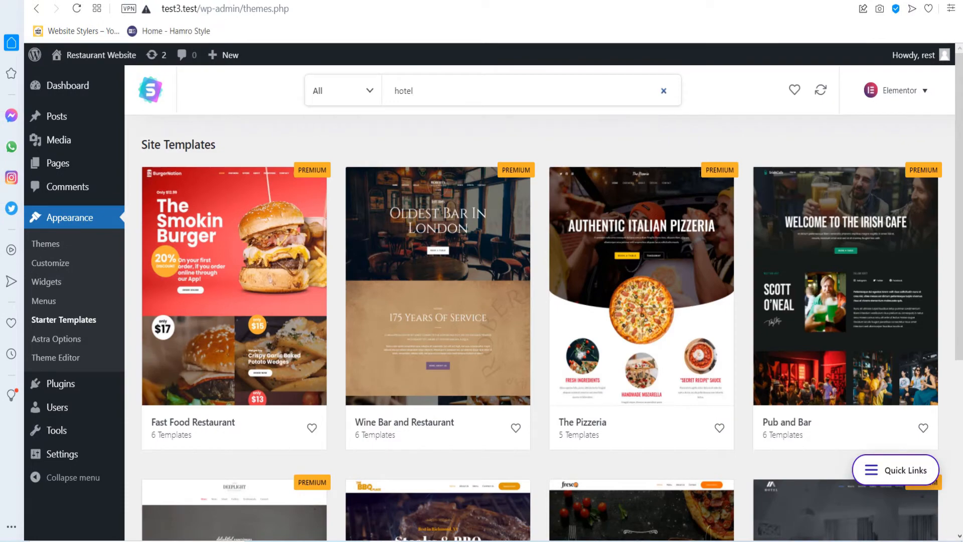
scroll(540, 326, "down", 4)
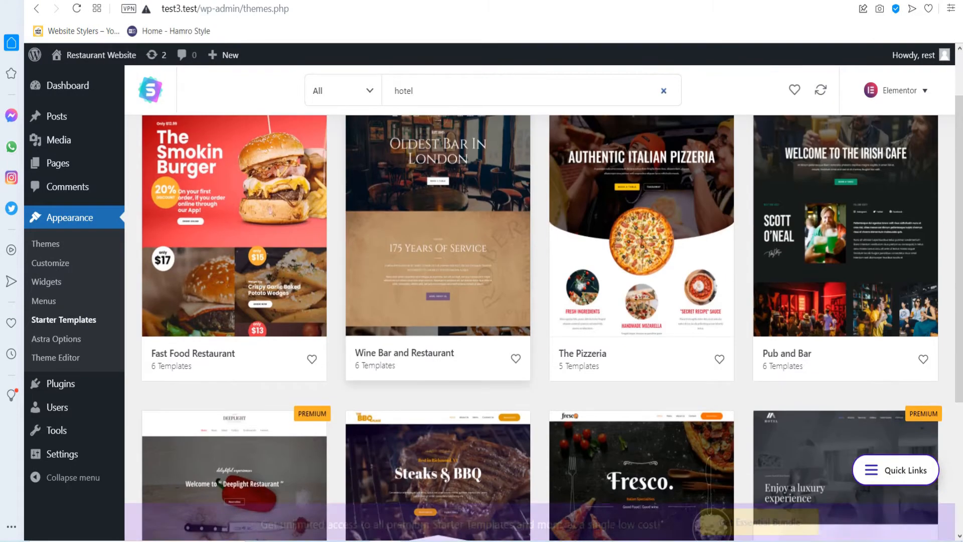
scroll(642, 326, "down", 1)
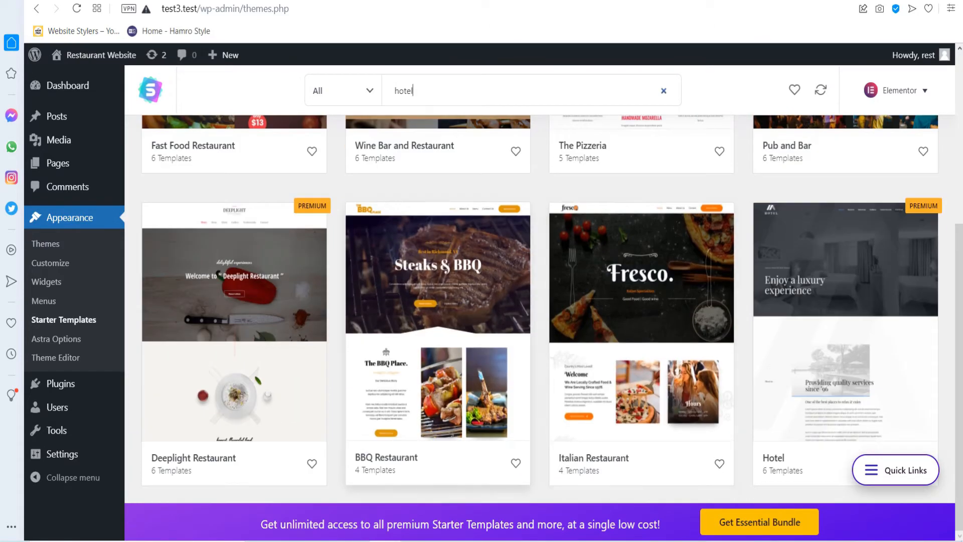
left_click(438, 331)
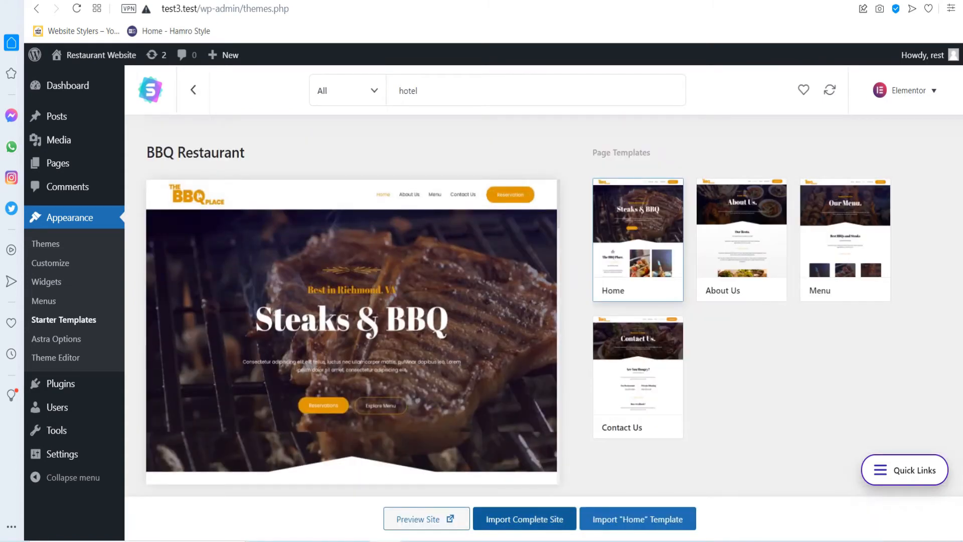
Import the full BBQ Restaurant site with experience level Expert and the site built for a client.
left_click(524, 519)
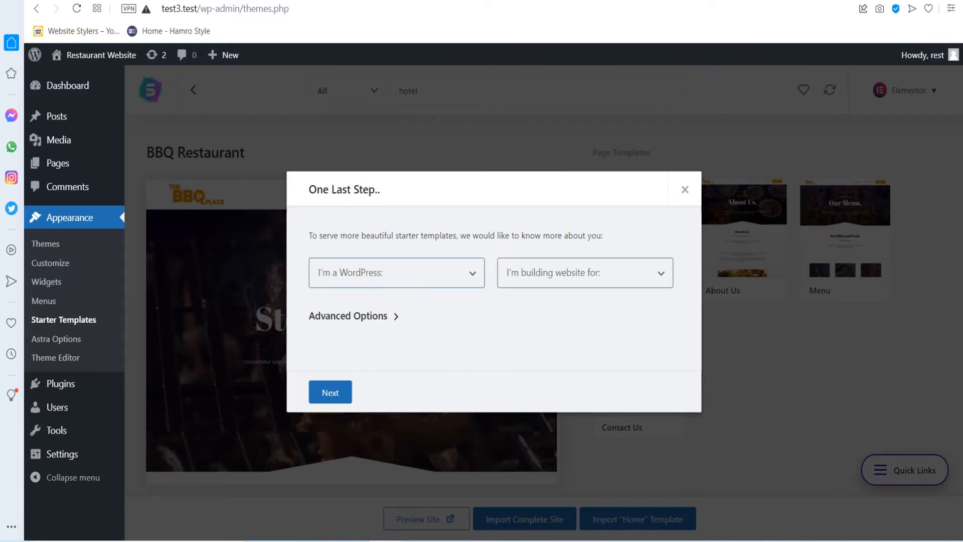
left_click(396, 273)
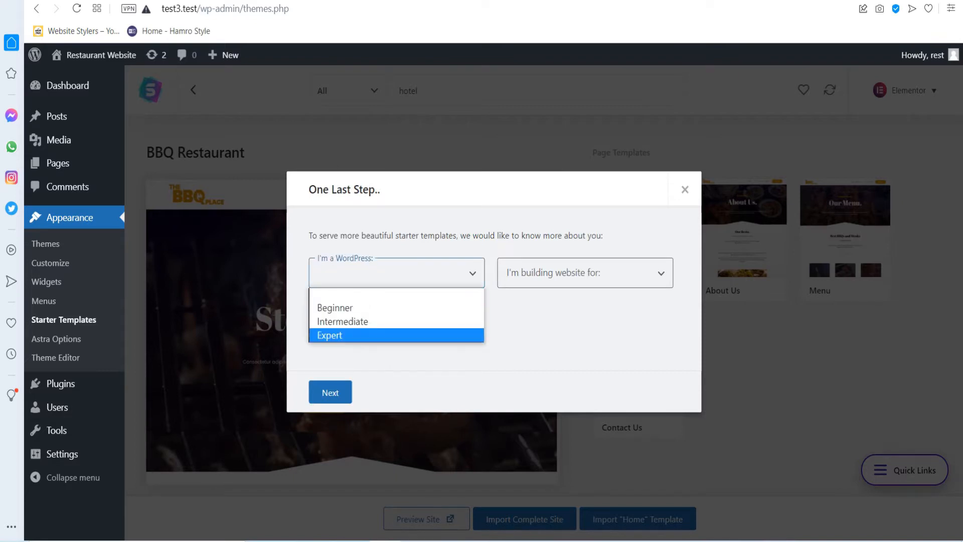
left_click(397, 335)
left_click(585, 273)
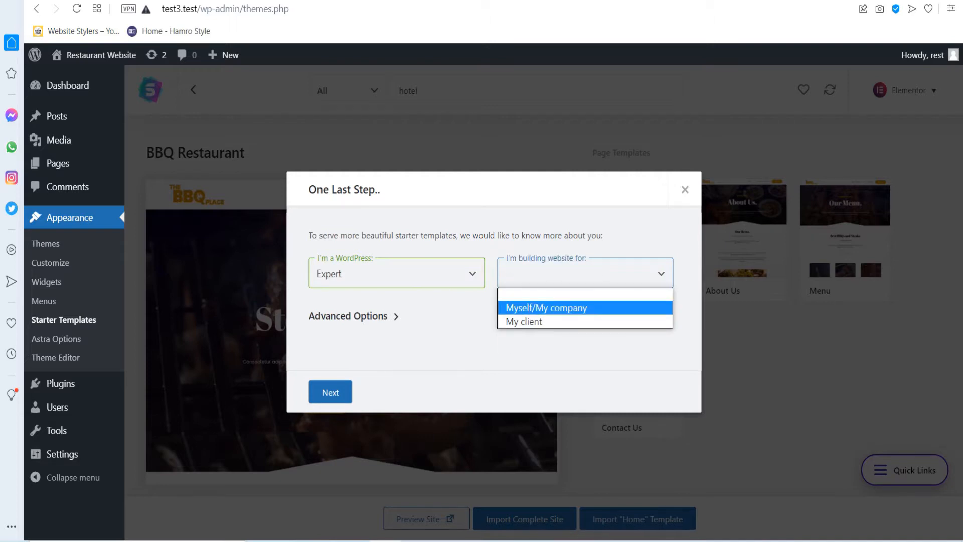
left_click(585, 321)
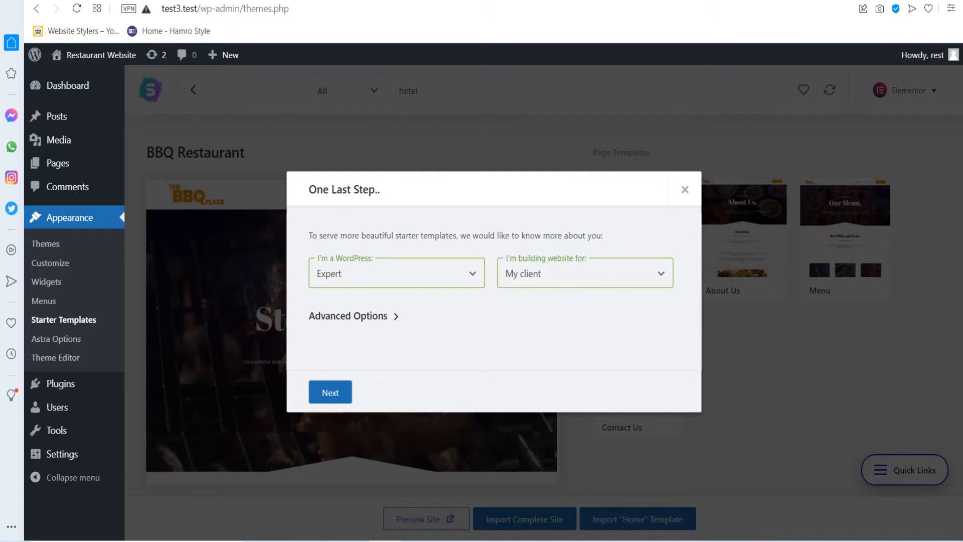
left_click(330, 392)
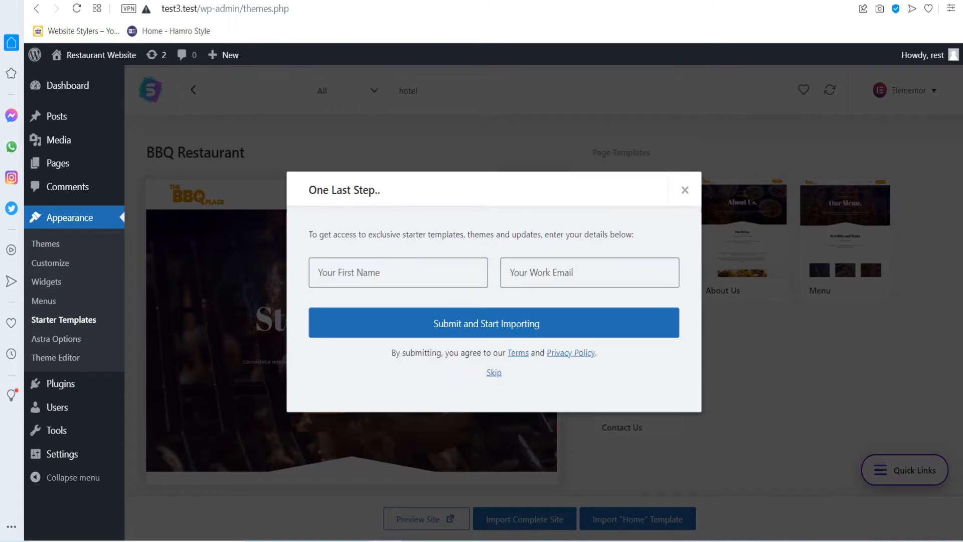
left_click(493, 372)
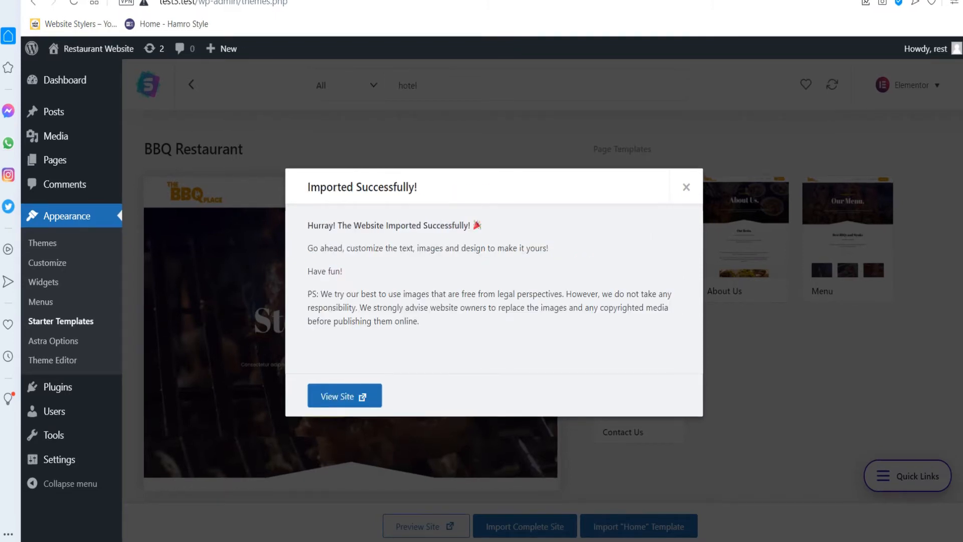
left_click(339, 397)
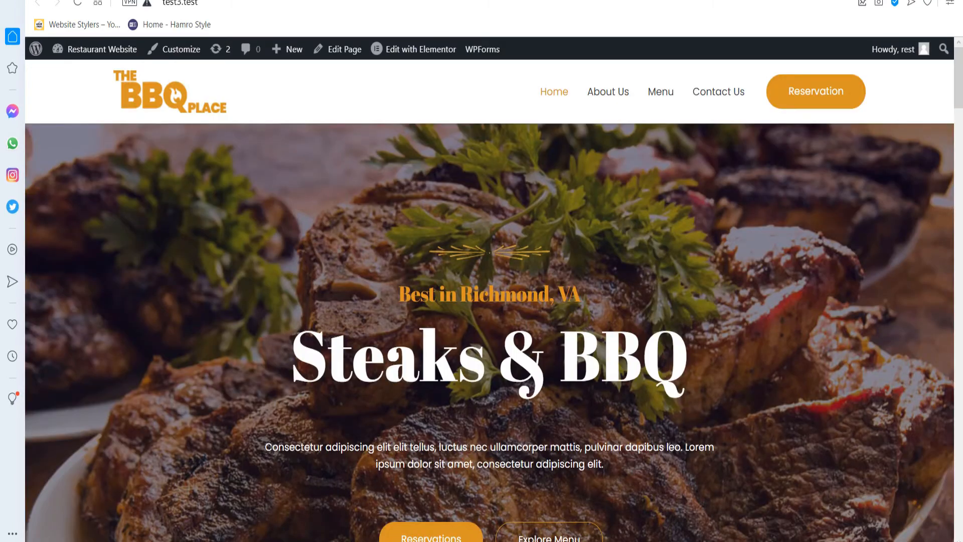
scroll(490, 321, "down", 2)
scroll(489, 321, "up", 1)
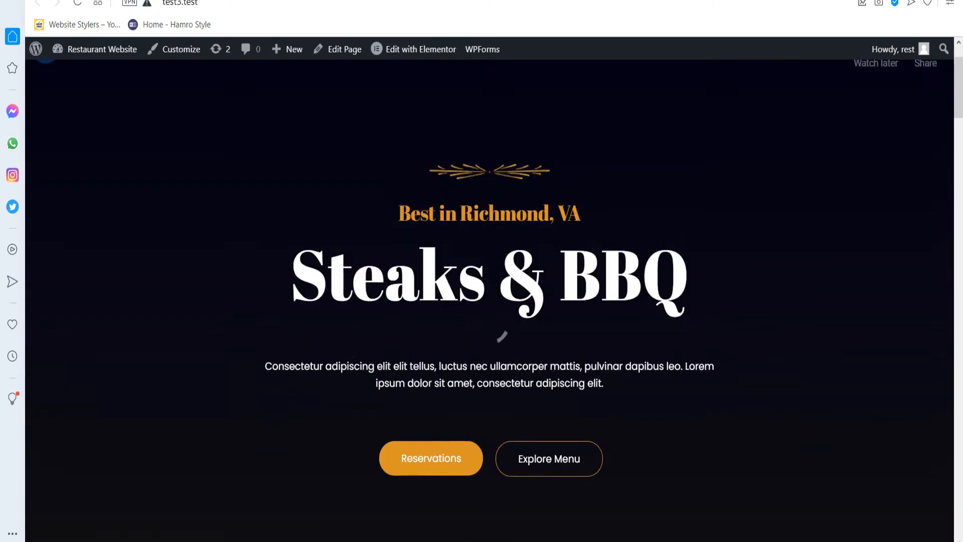
scroll(490, 321, "up", 2)
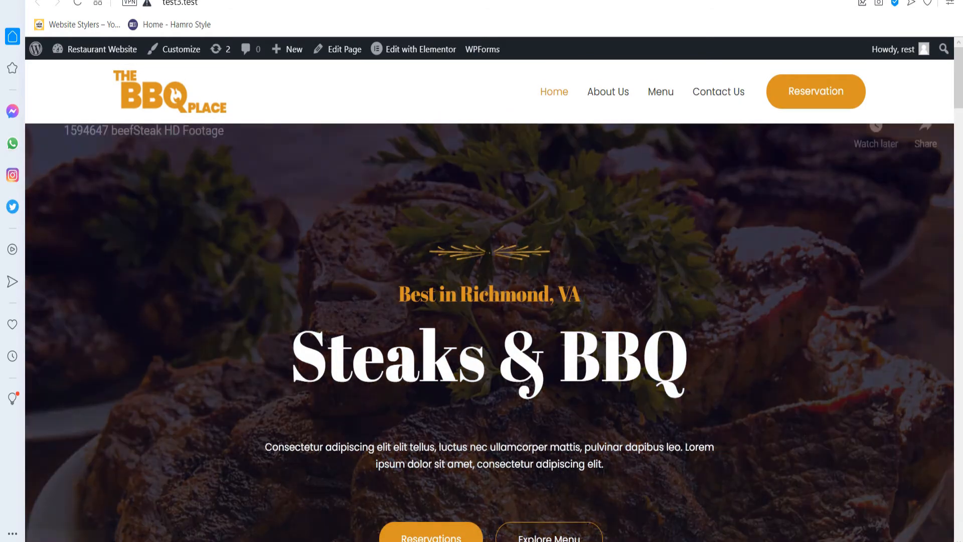
scroll(489, 321, "down", 2)
scroll(490, 321, "up", 2)
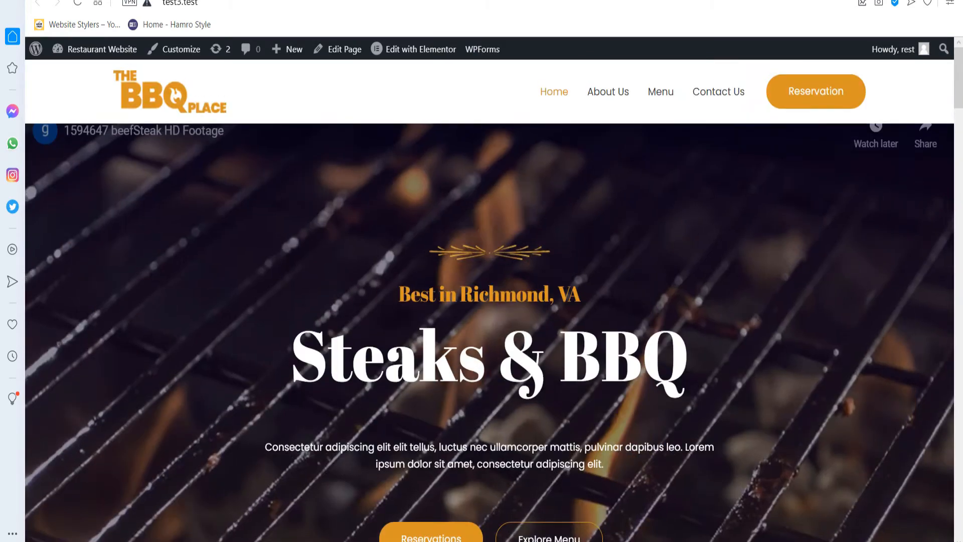
scroll(490, 321, "down", 1)
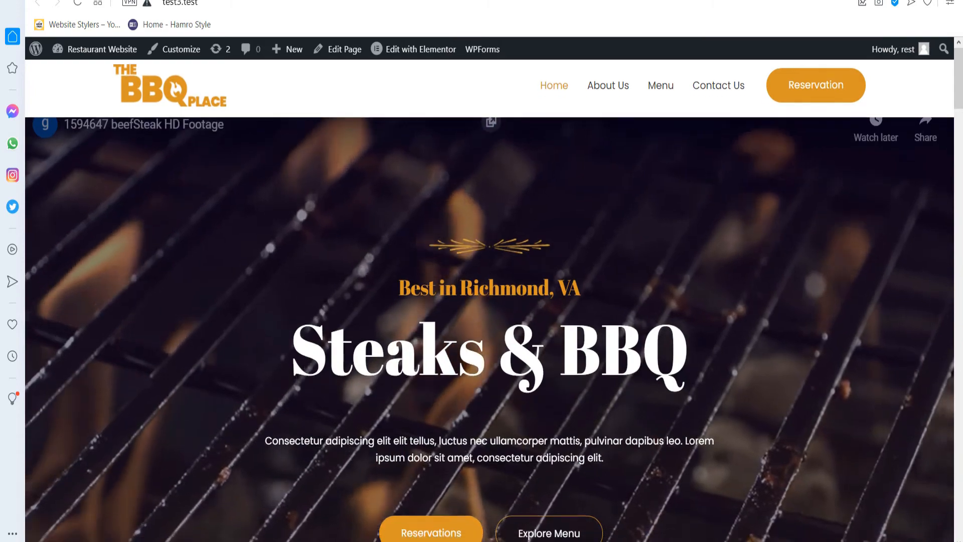
scroll(489, 321, "down", 8)
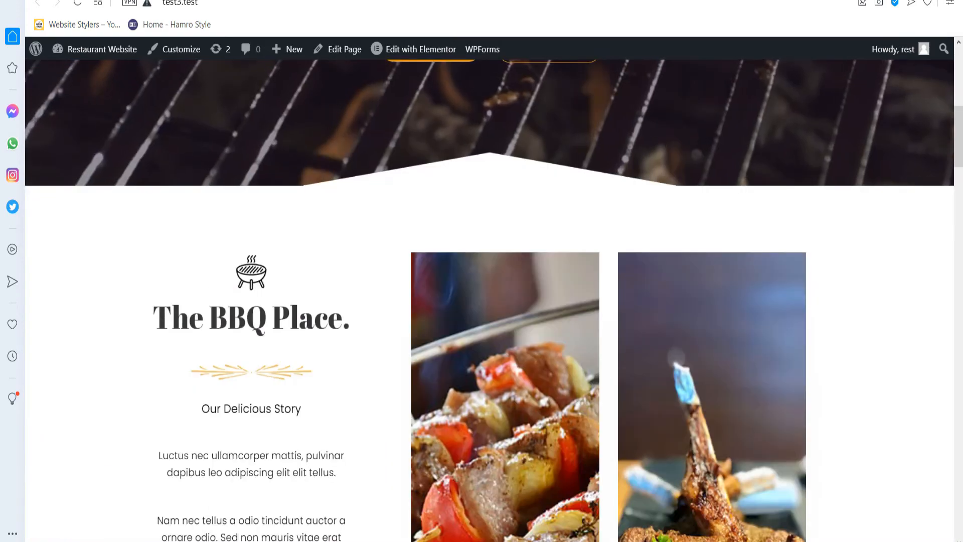
scroll(489, 321, "down", 2)
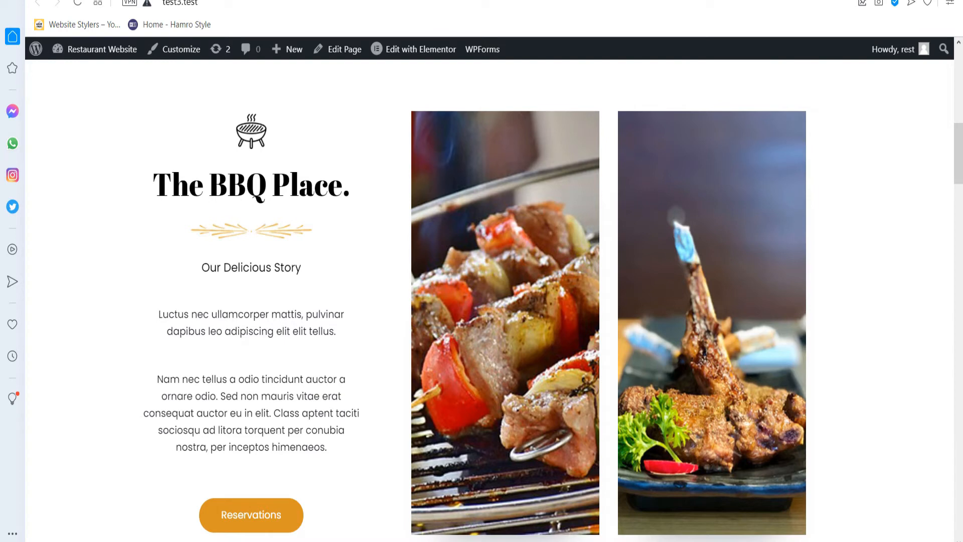
scroll(489, 321, "down", 7)
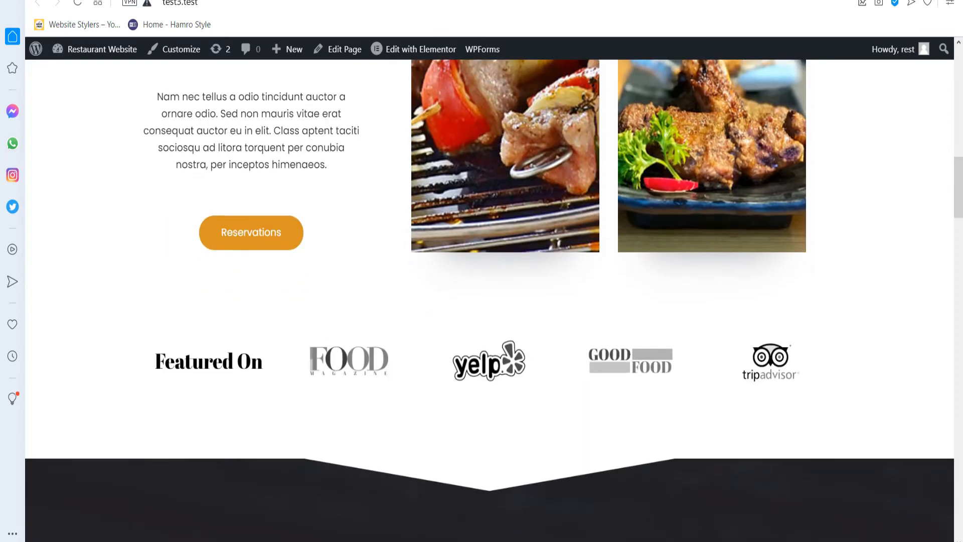
scroll(489, 321, "down", 4)
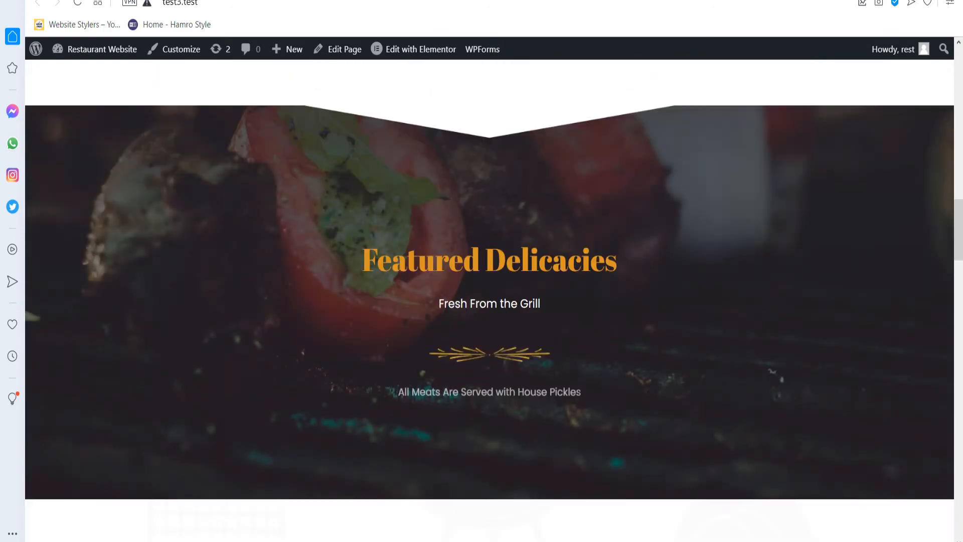
scroll(489, 321, "down", 6)
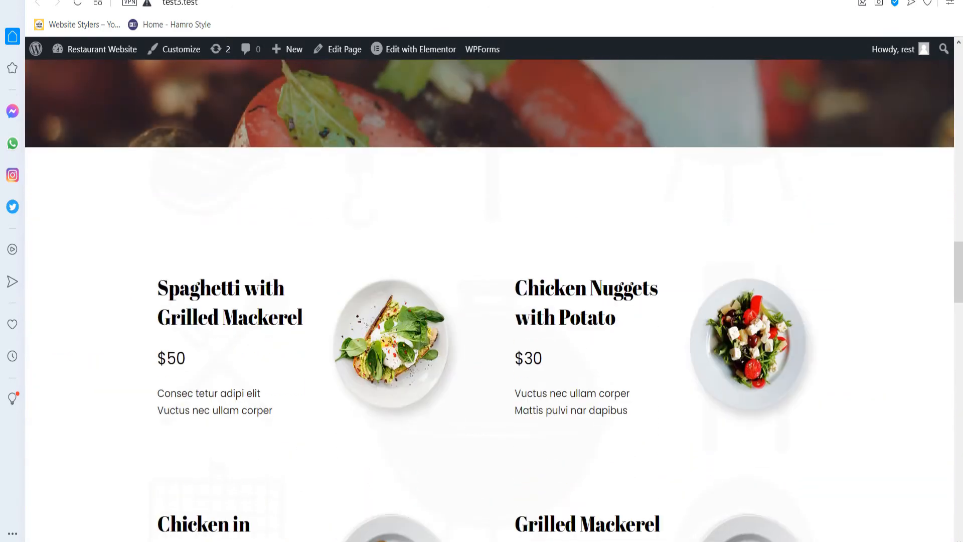
scroll(490, 320, "down", 2)
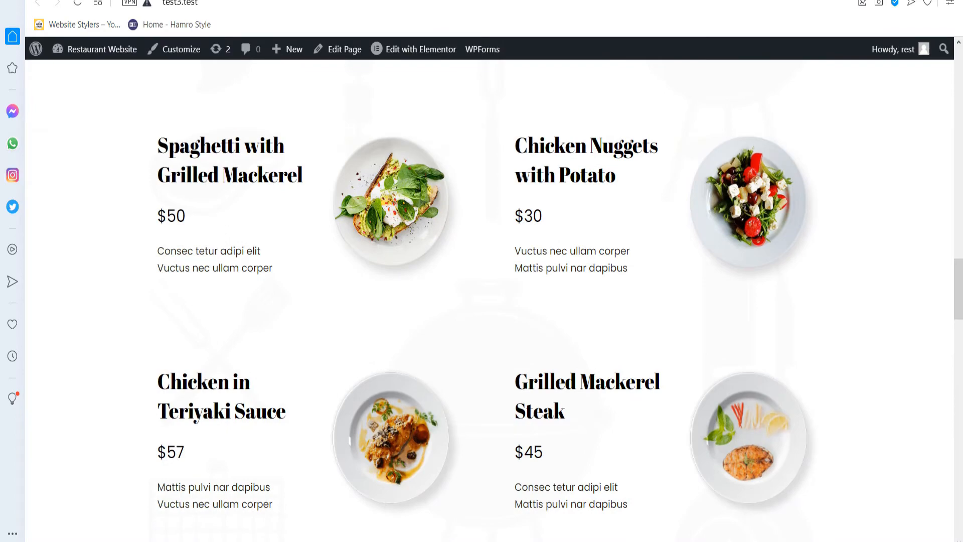
scroll(489, 301, "down", 6)
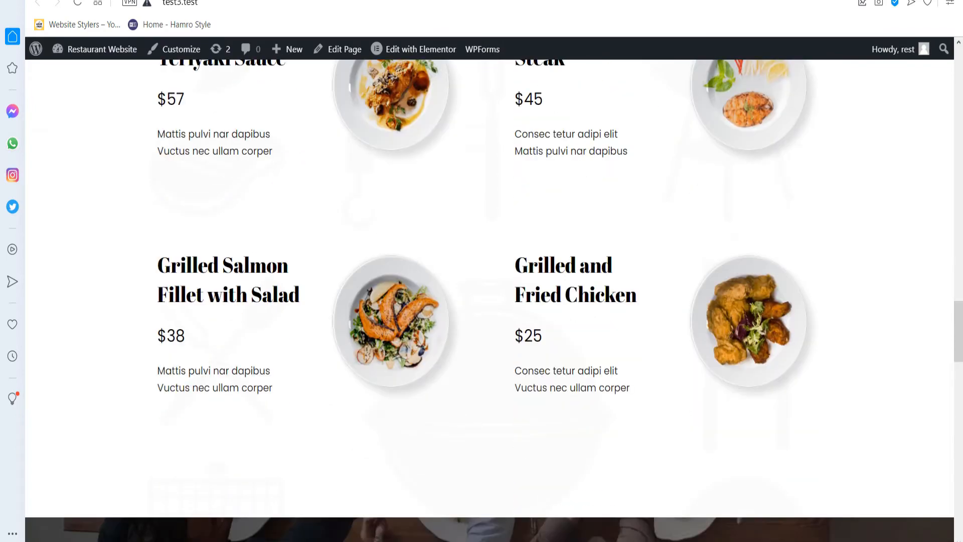
scroll(490, 301, "down", 7)
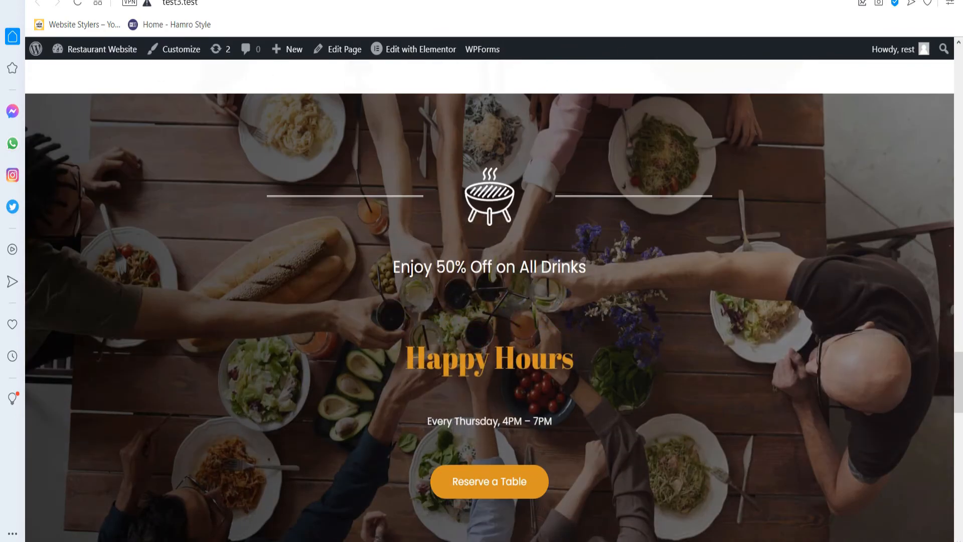
scroll(489, 301, "down", 8)
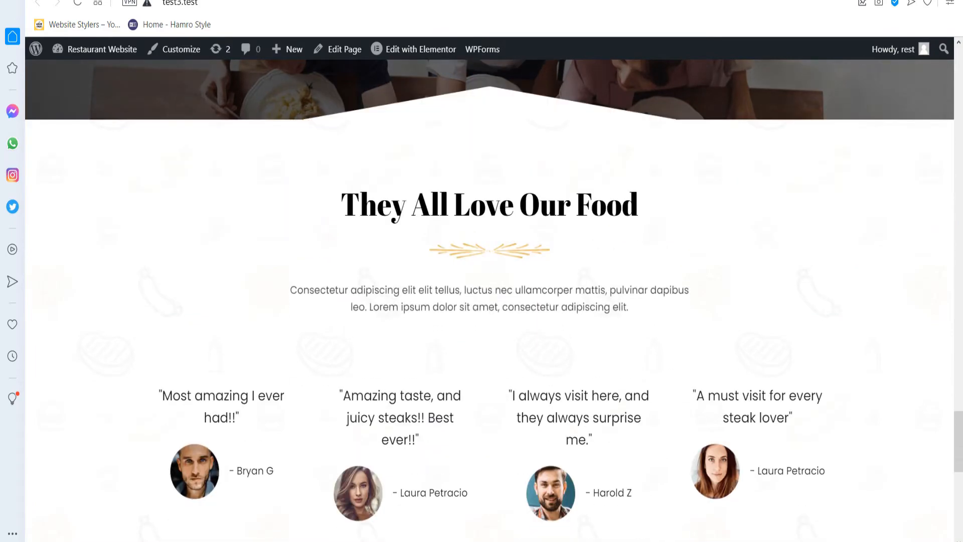
scroll(489, 301, "down", 3)
scroll(489, 301, "down", 7)
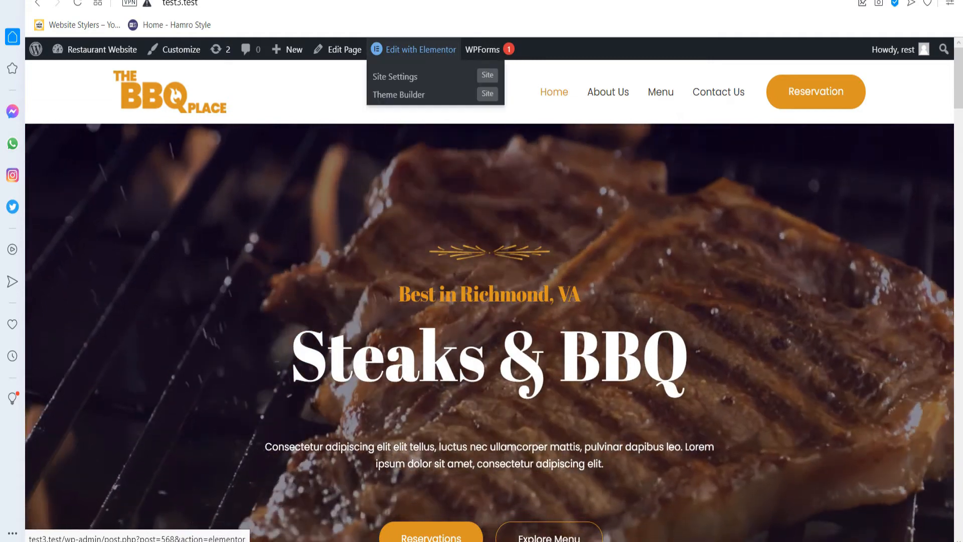
Open the home page's Edit with Elementor link in a new browser tab.
right_click(402, 49)
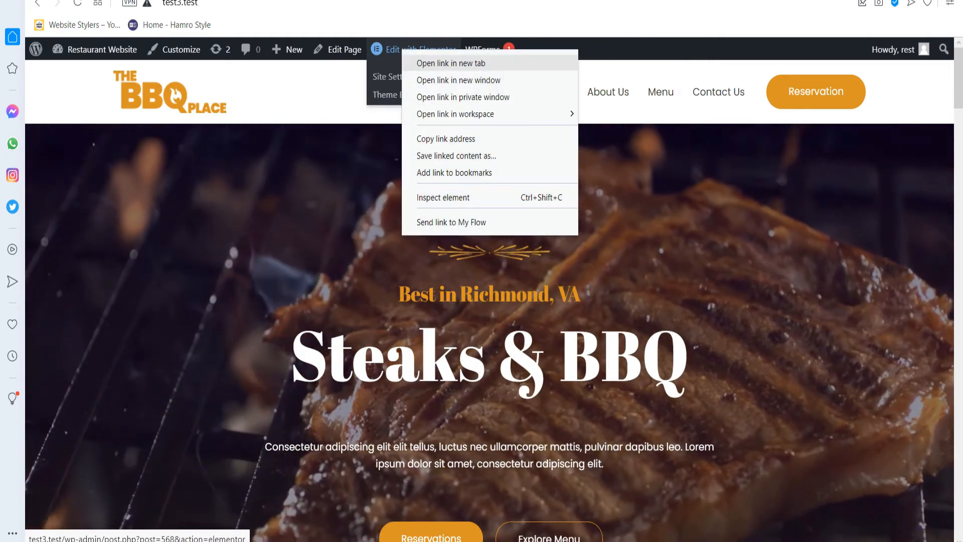
left_click(442, 63)
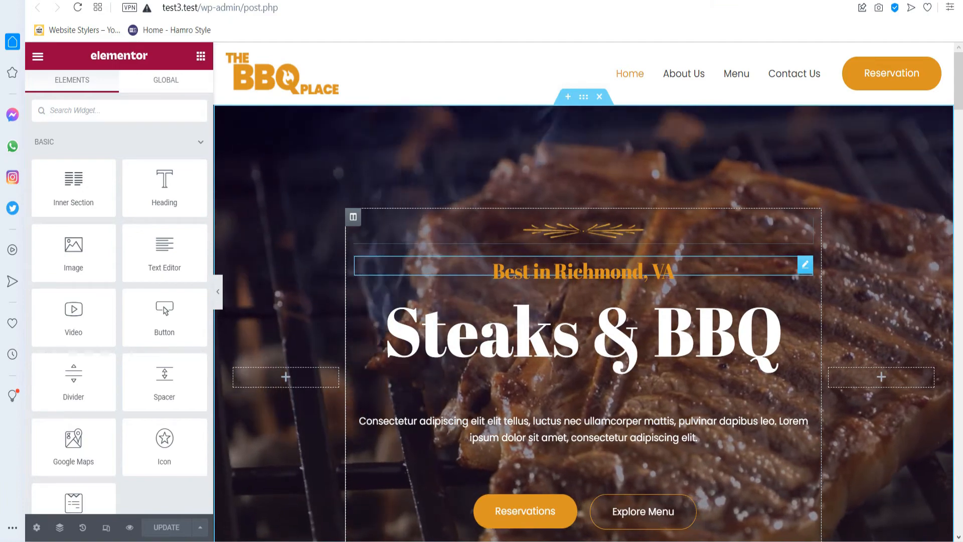
Retitle the hero to 'Best in Siliguri, India' and 'Restro Eats', and start the 'Visit our restaurant' paragraph.
left_click(805, 265)
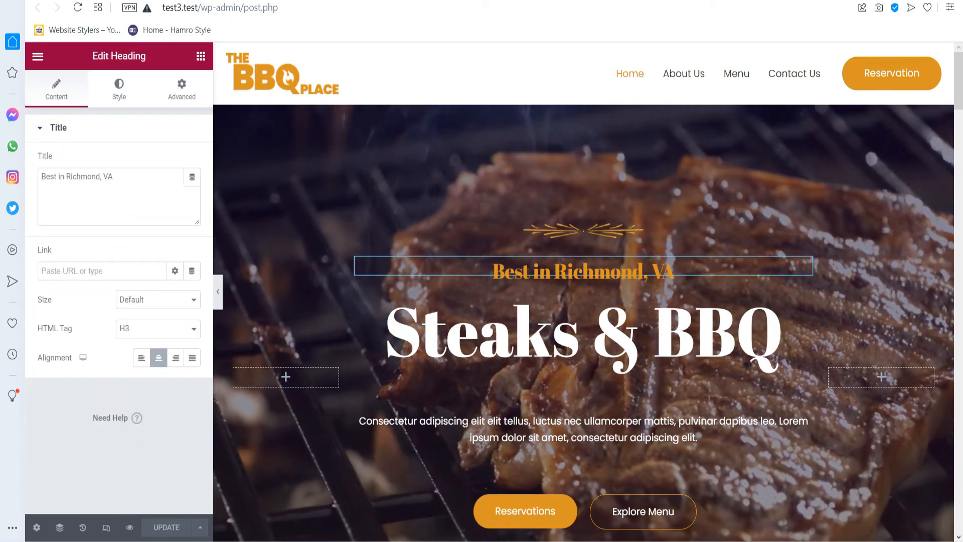
left_click(115, 177)
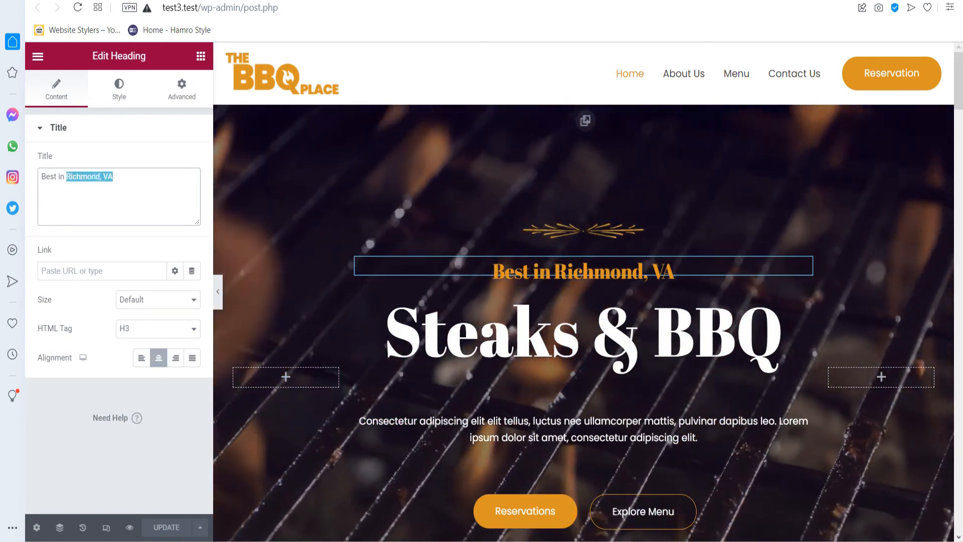
type("S")
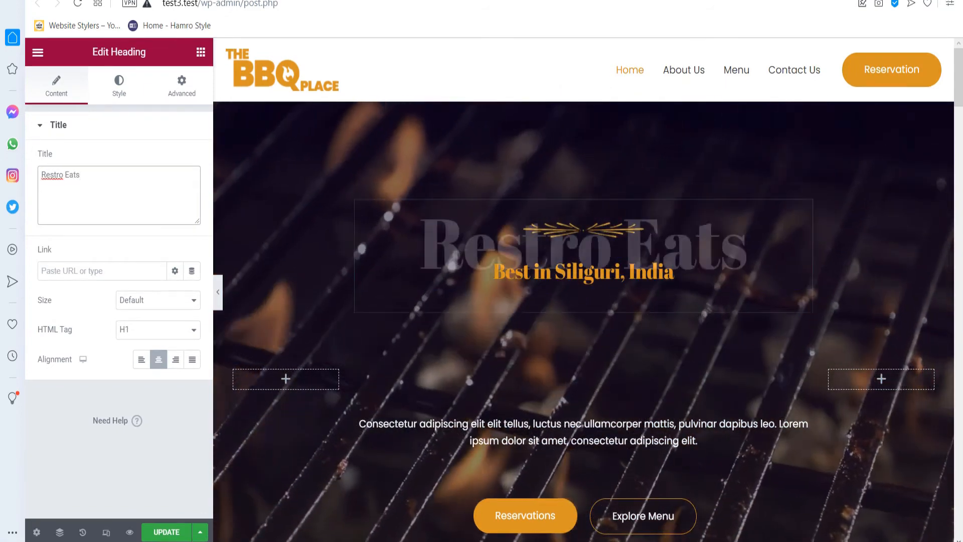
scroll(583, 301, "down", 2)
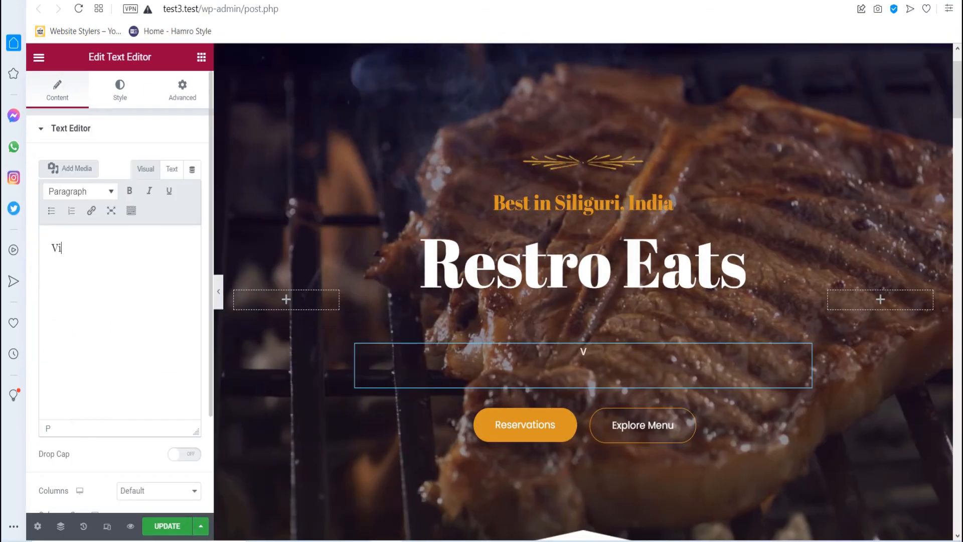
type("isit our restaurant and ")
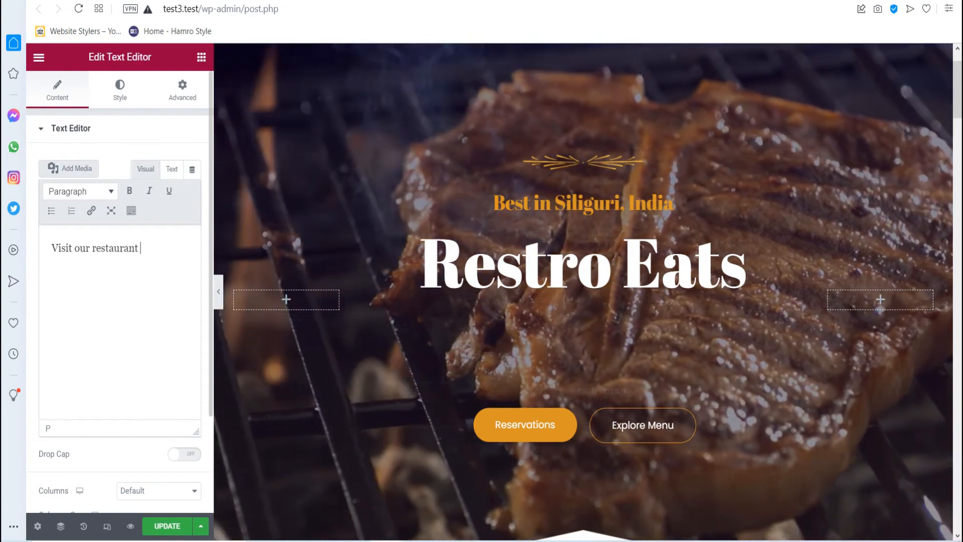
type("enjoy great foods at affordable price.")
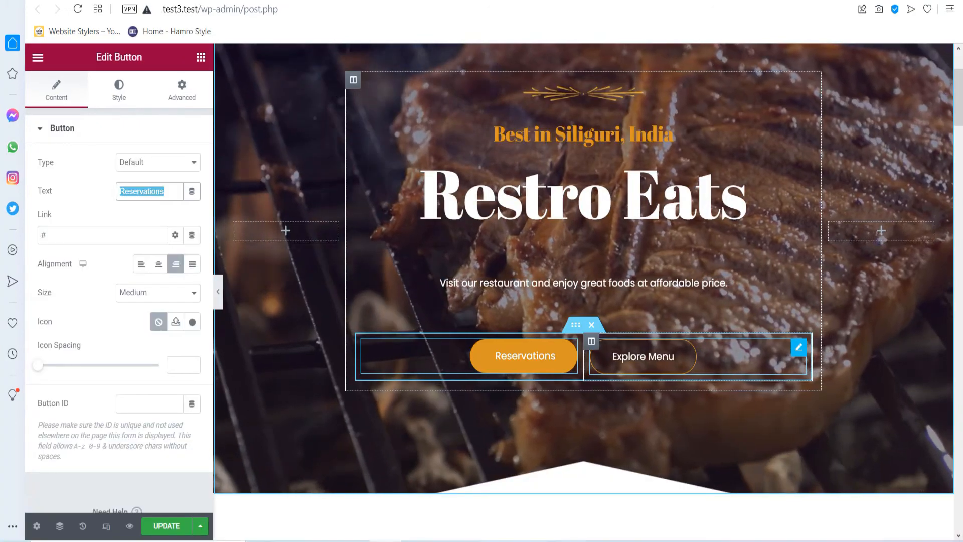
left_click(642, 356)
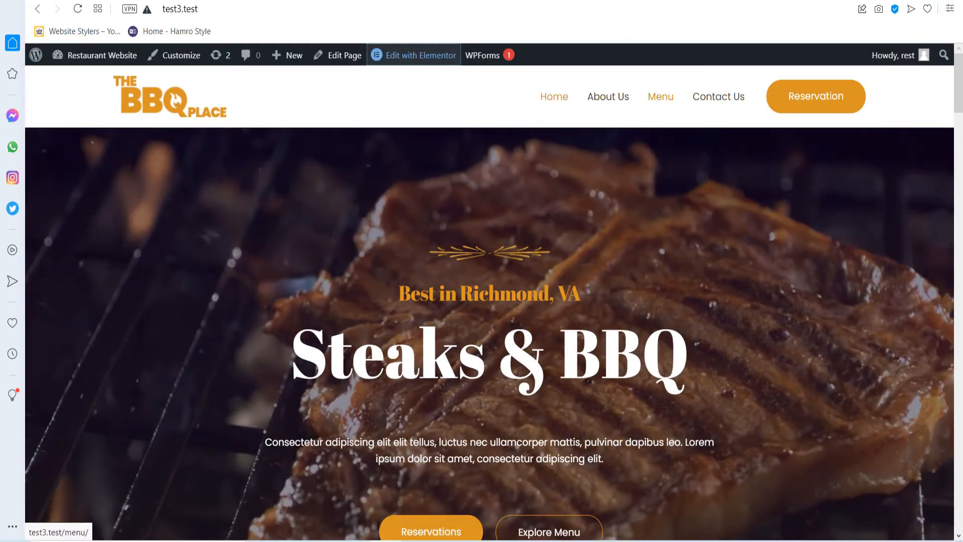
right_click(661, 98)
left_click(706, 186)
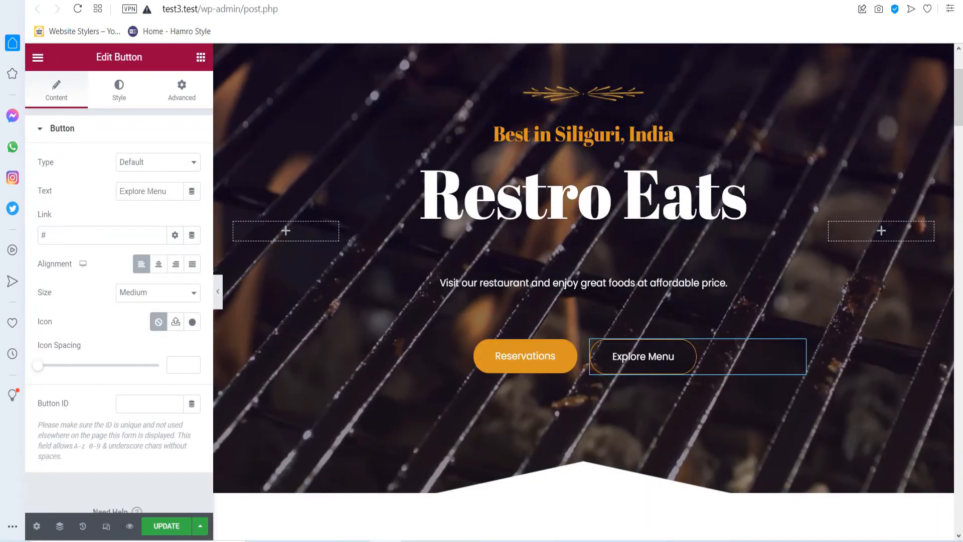
left_click(60, 235)
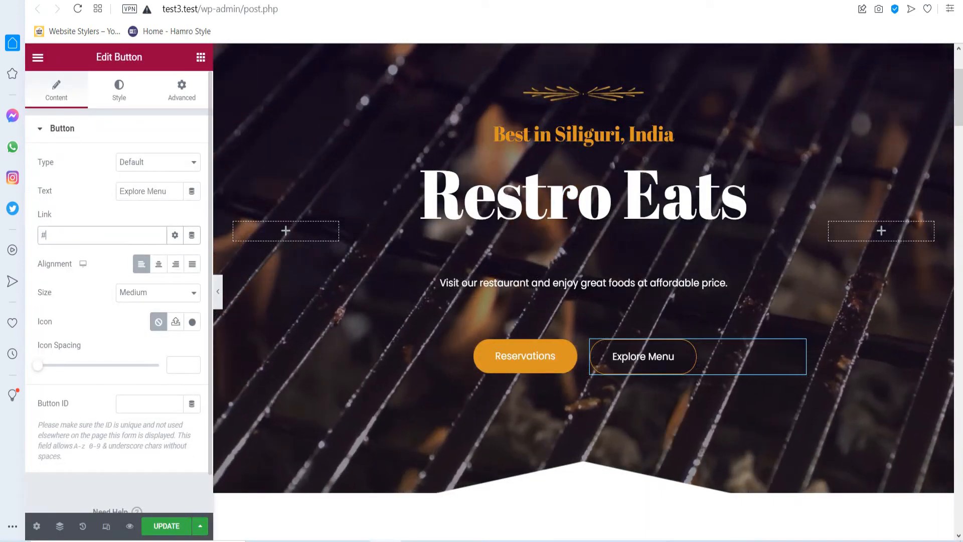
type("http://test3.test/menu/")
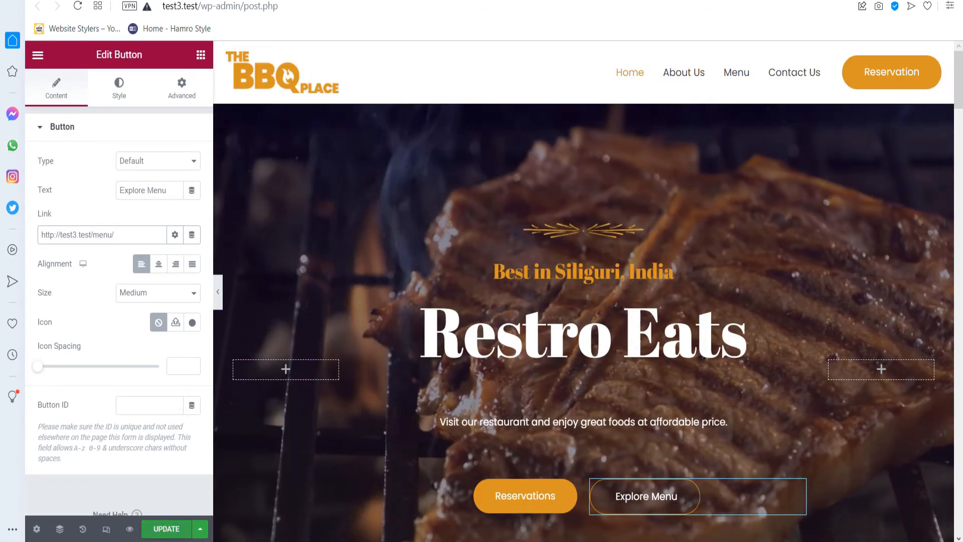
left_click(166, 526)
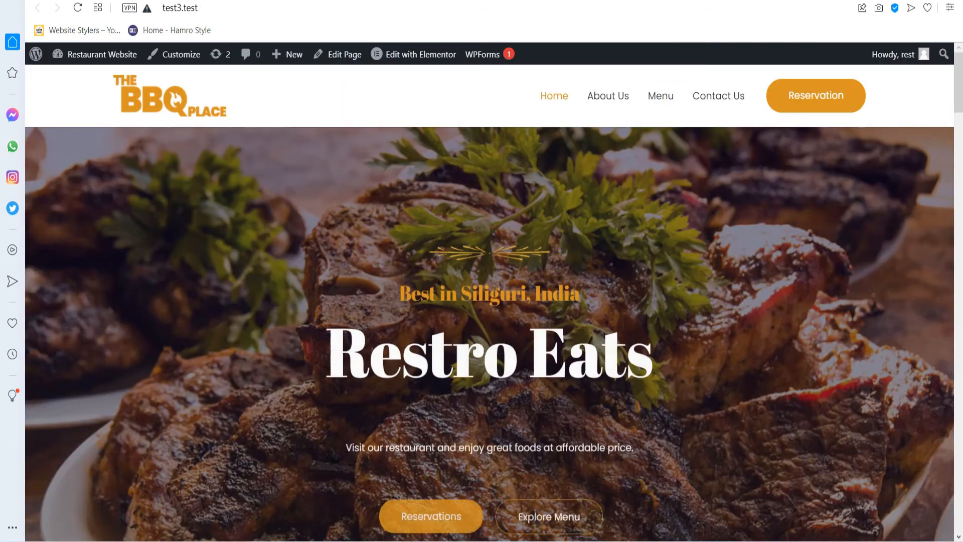
Check that Explore Menu on the live page leads to the Our Menu page.
scroll(549, 447, "down", 1)
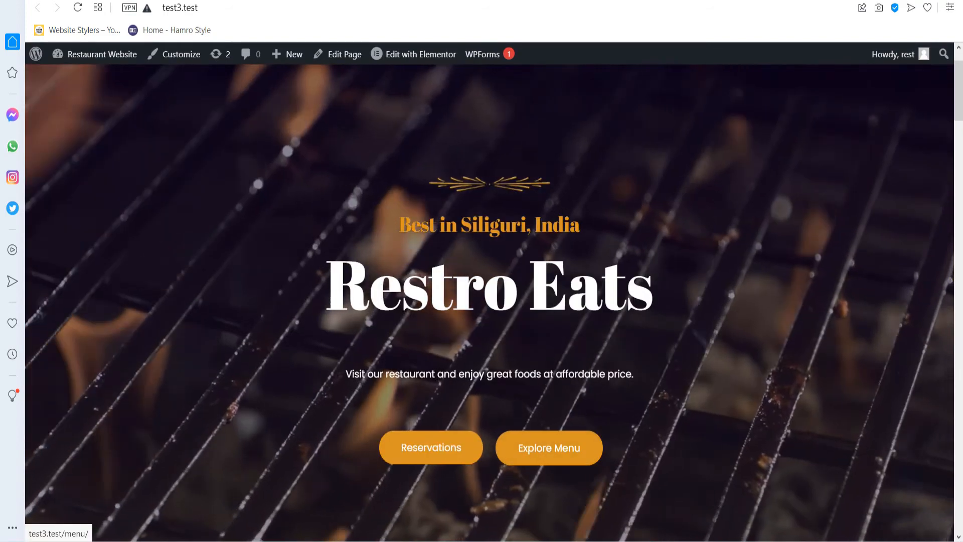
left_click(549, 448)
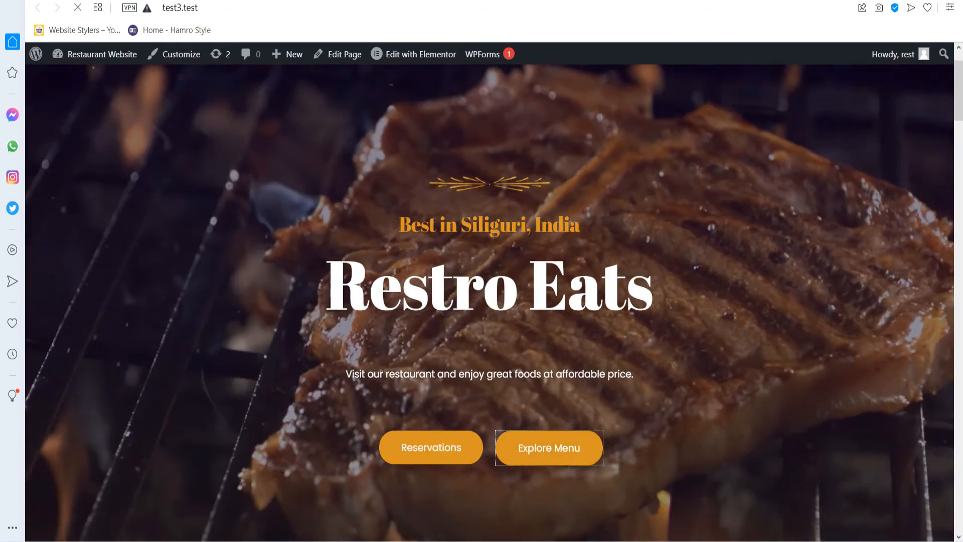
scroll(489, 301, "down", 20)
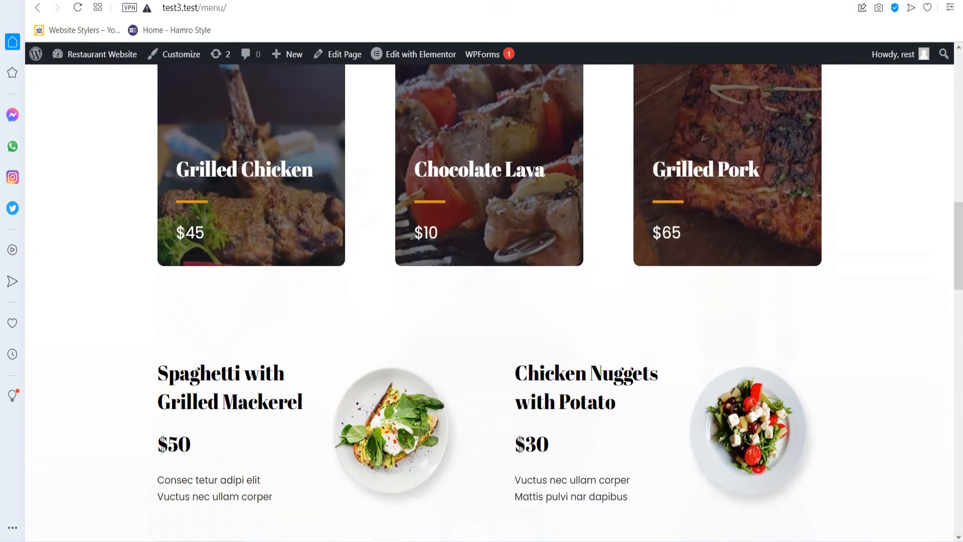
scroll(489, 301, "up", 20)
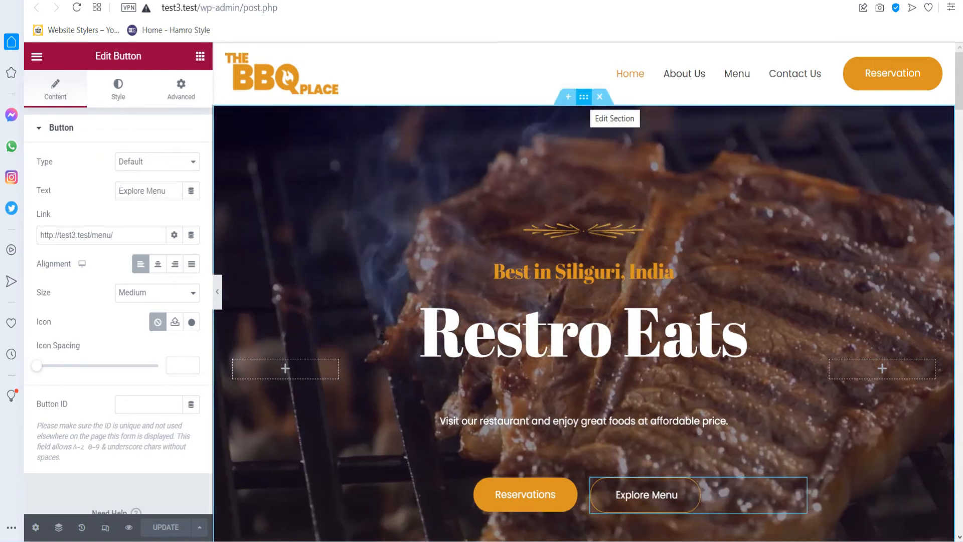
In the hero section's Style background settings, start choosing a new Background Fallback image.
left_click(584, 97)
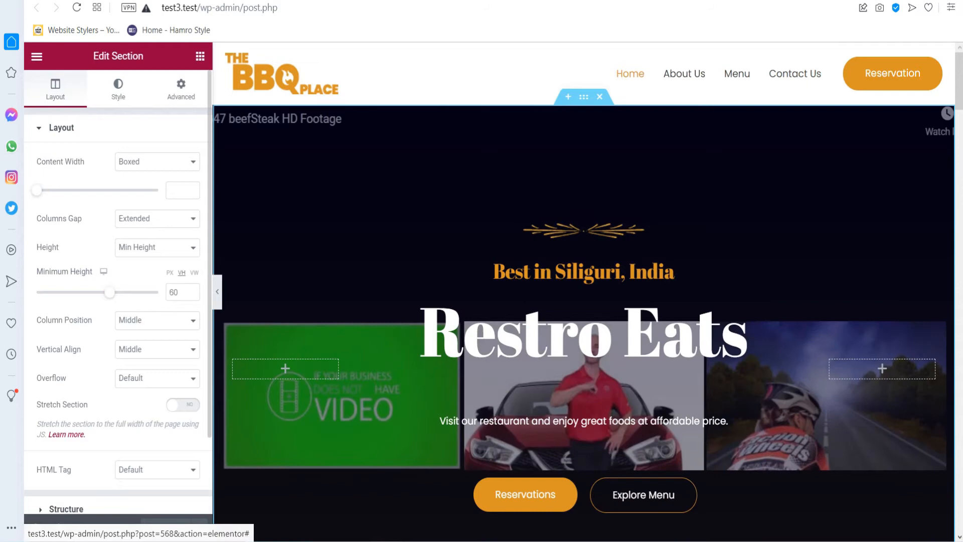
left_click(118, 89)
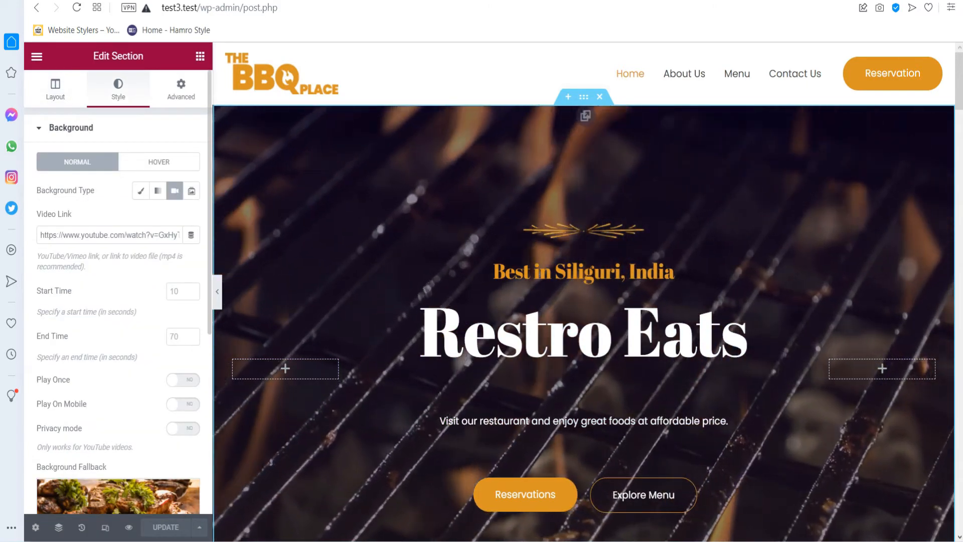
scroll(118, 301, "down", 2)
scroll(119, 301, "up", 2)
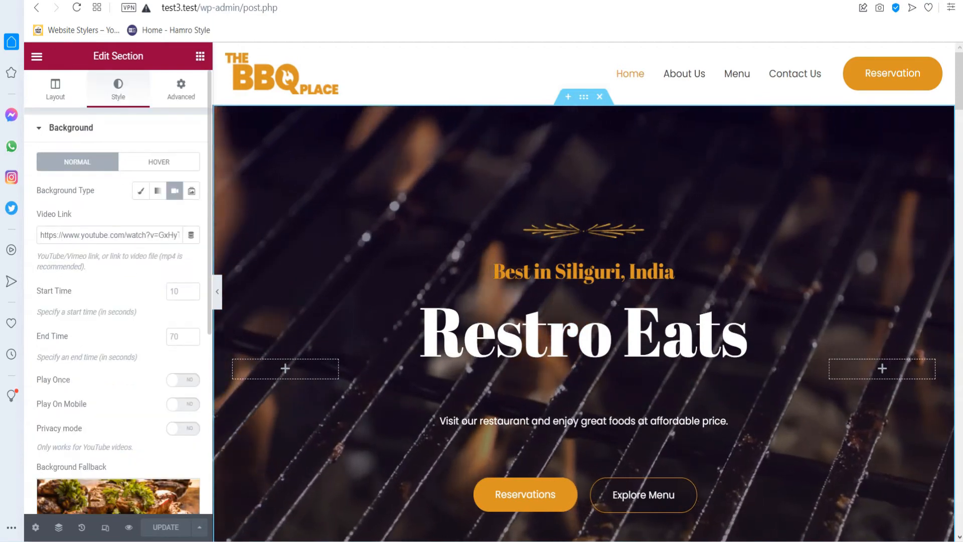
scroll(119, 260, "down", 6)
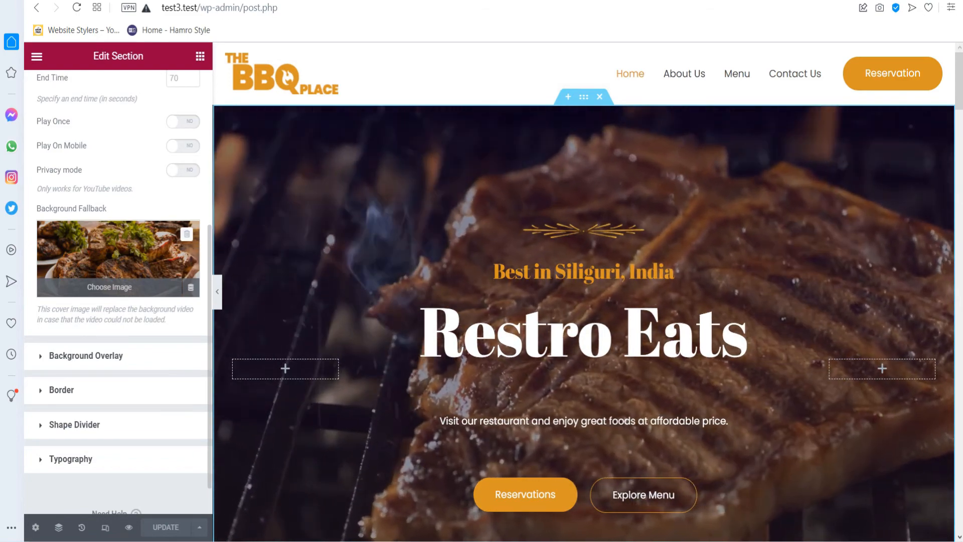
left_click(109, 287)
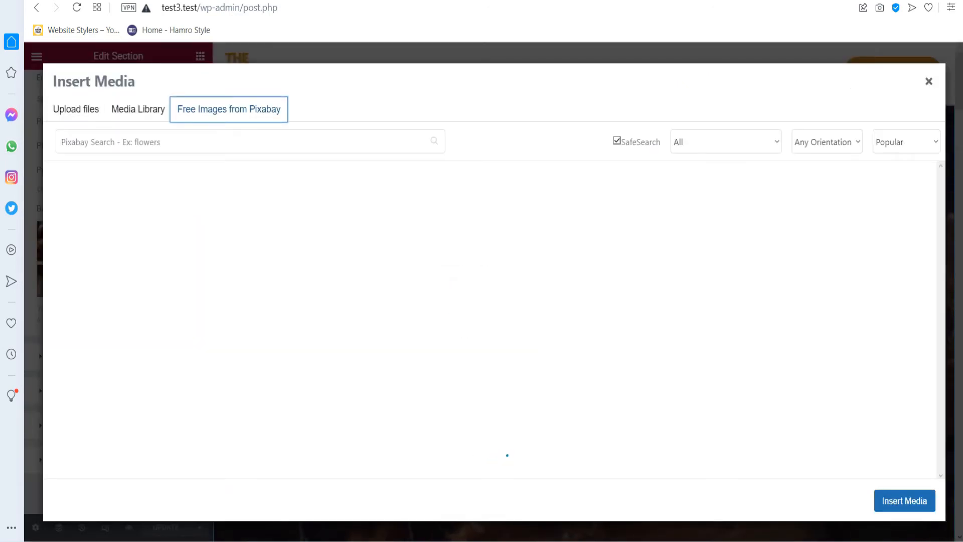
Search Pixabay for 'momo' and insert the dumpling plate photo as the hero fallback image.
left_click(241, 142)
type("momo")
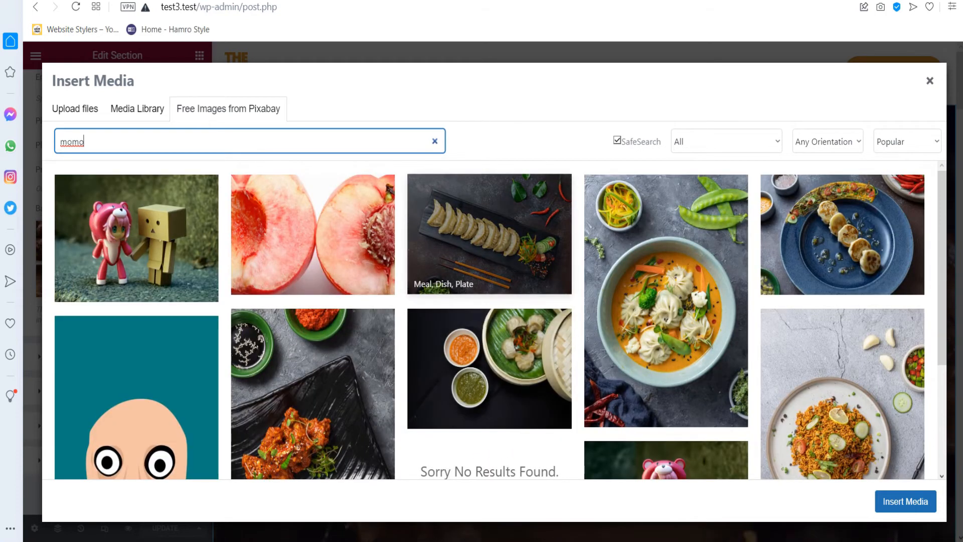
left_click(490, 236)
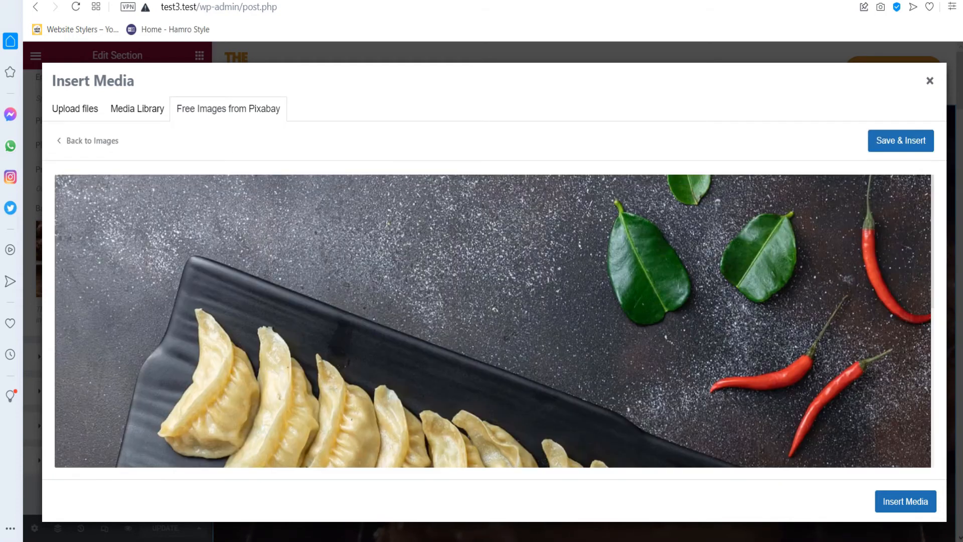
scroll(493, 321, "down", 2)
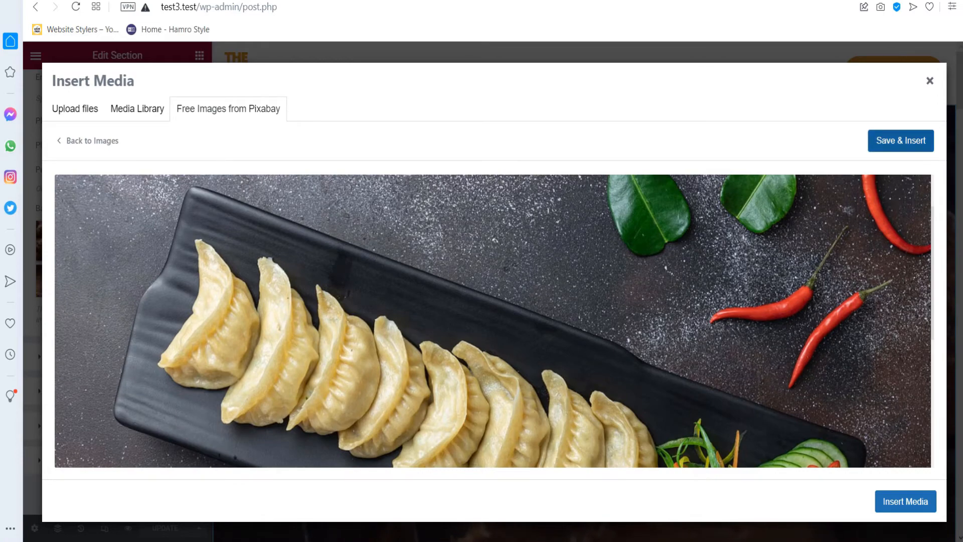
left_click(901, 140)
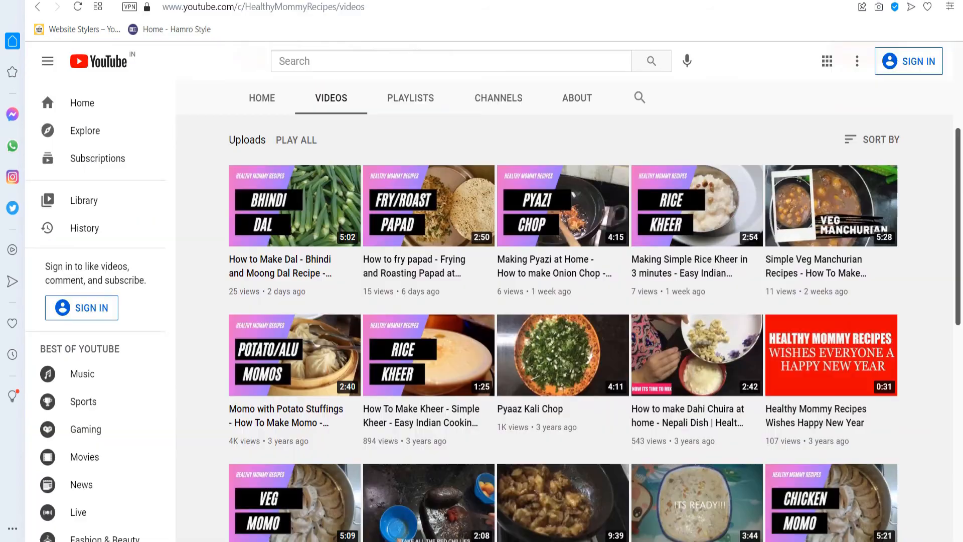
scroll(562, 326, "down", 1)
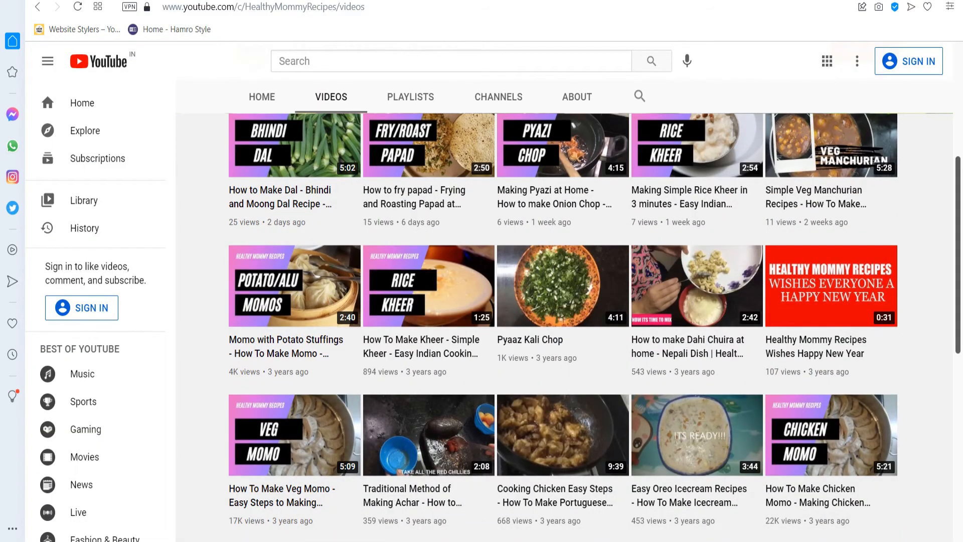
Copy the Chicken Momo video's link and paste it over the hero's old Video Link.
scroll(829, 375, "down", 1)
right_click(829, 374)
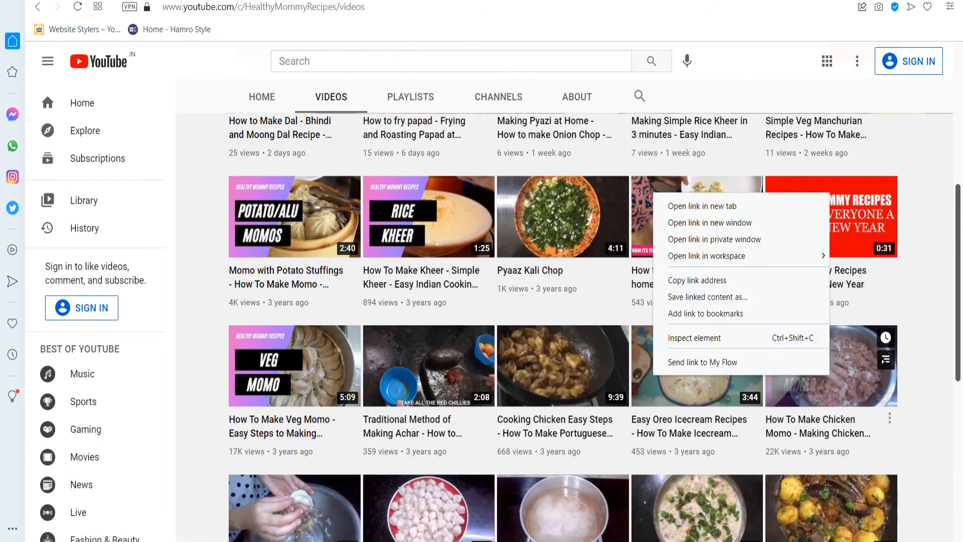
left_click(702, 279)
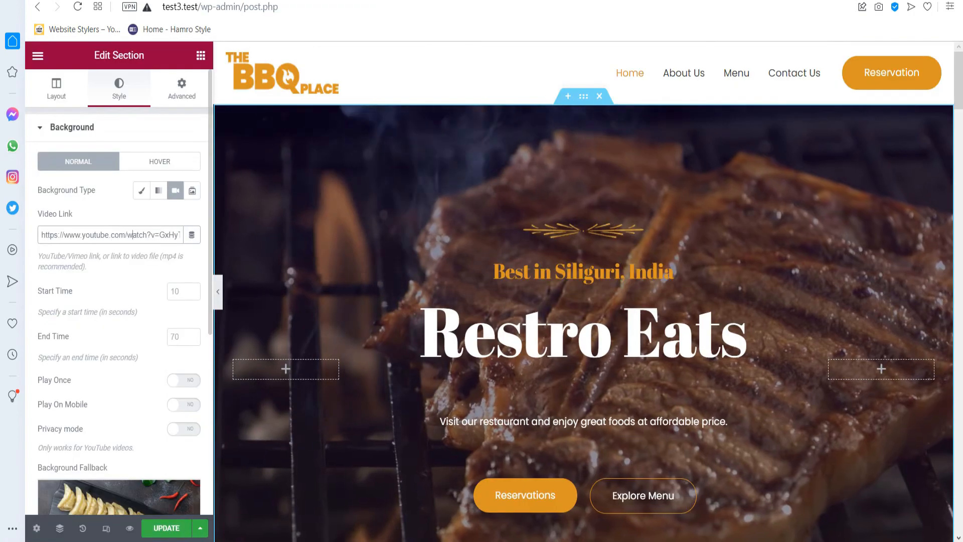
key("ctrl+a")
key("ctrl+v")
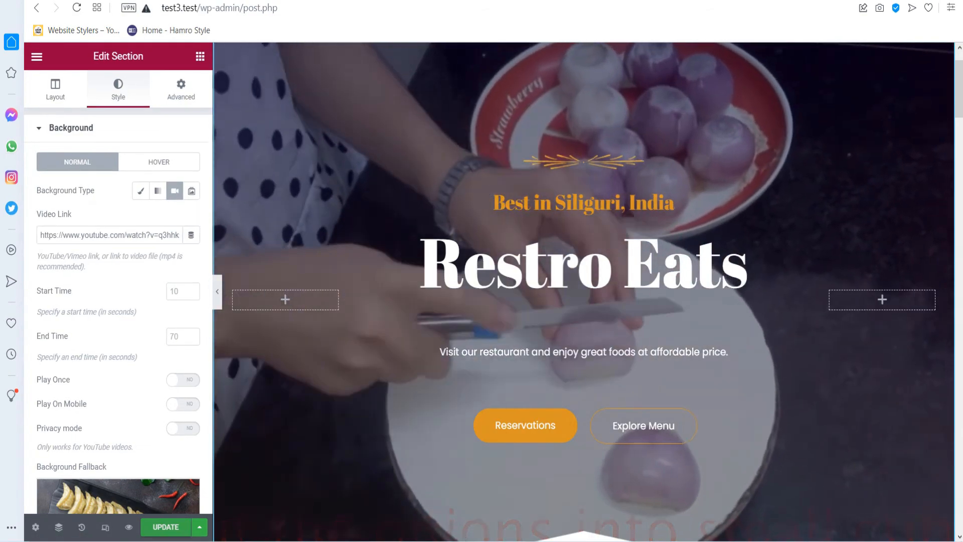
Save the hero update and view the live homepage with the momo video background.
key("ctrl+s")
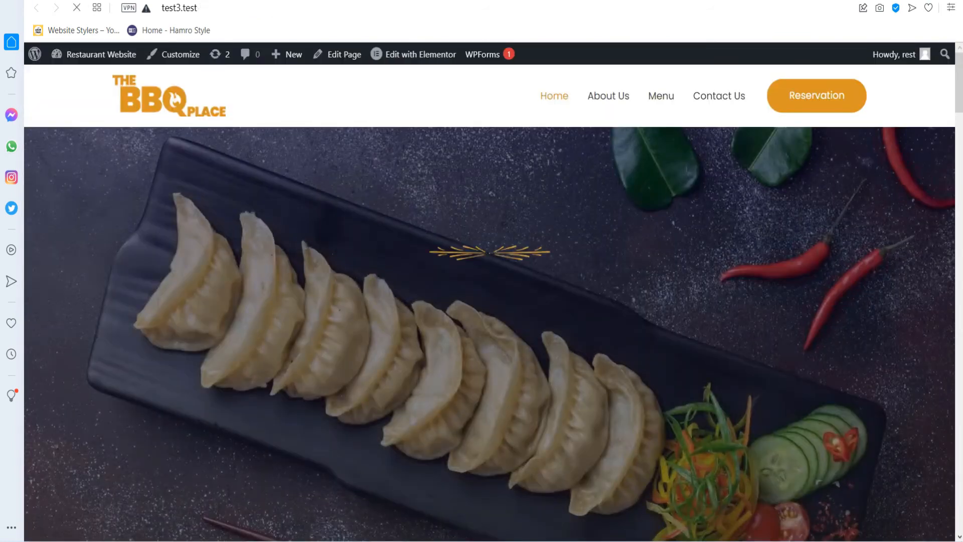
scroll(489, 303, "down", 1)
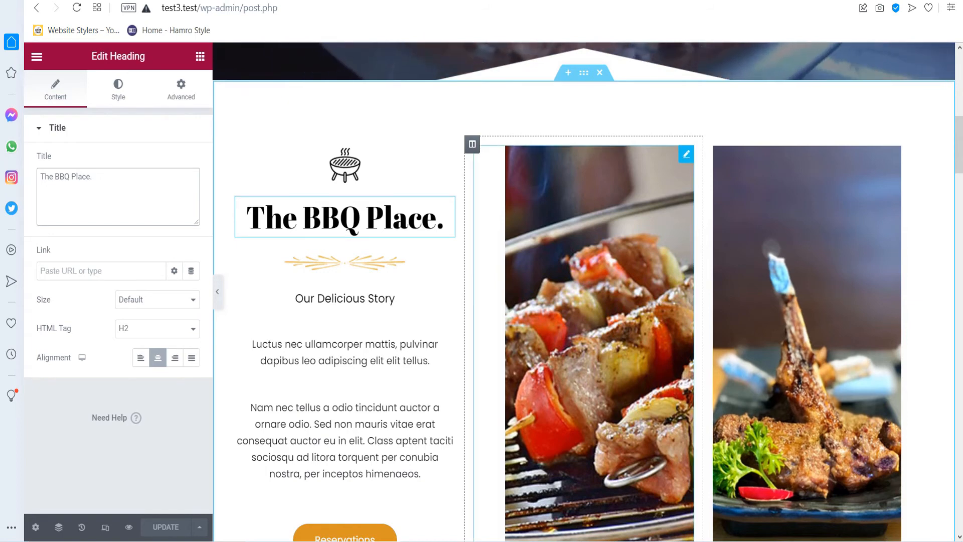
left_click(598, 306)
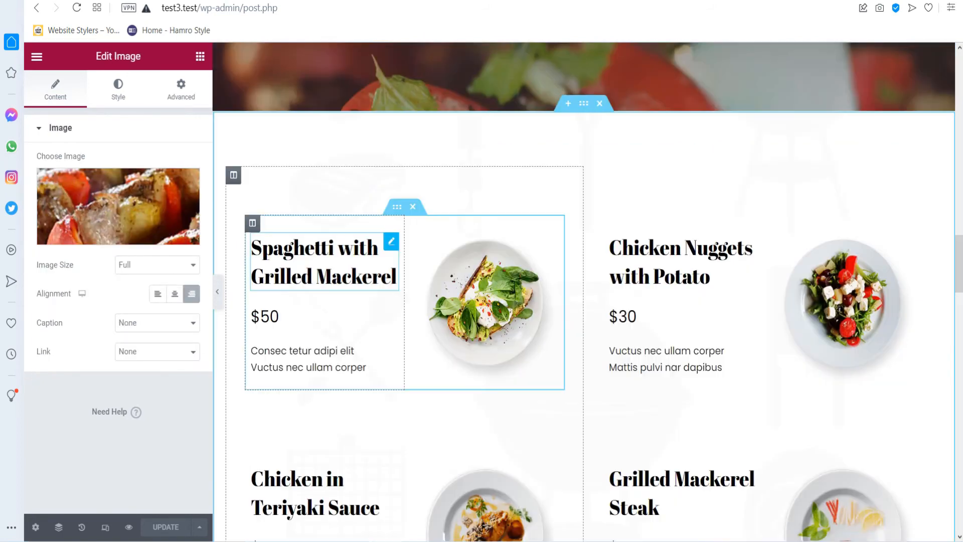
left_click(323, 261)
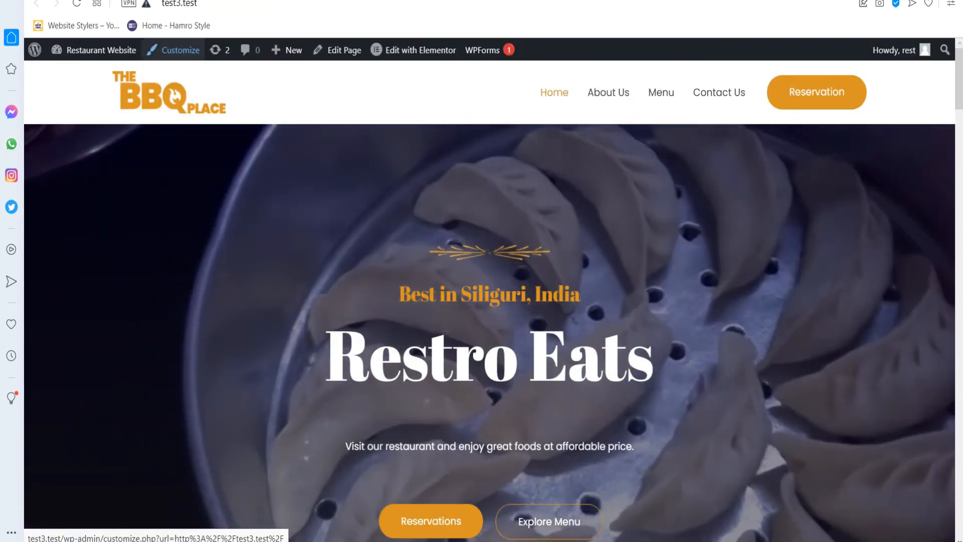
right_click(171, 51)
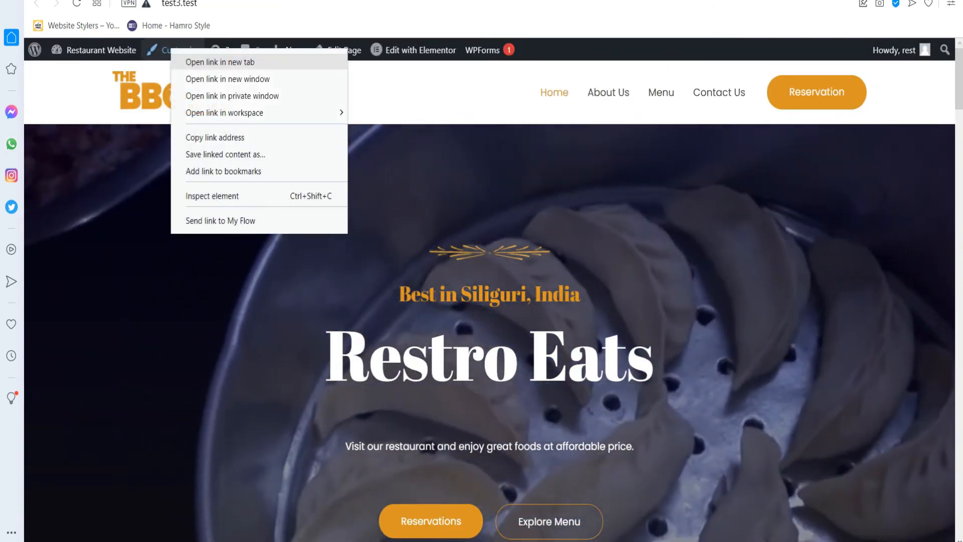
Upload the Website Stylers logo as the site logo in Site Identity and publish it.
left_click(214, 62)
key("ctrl+Tab")
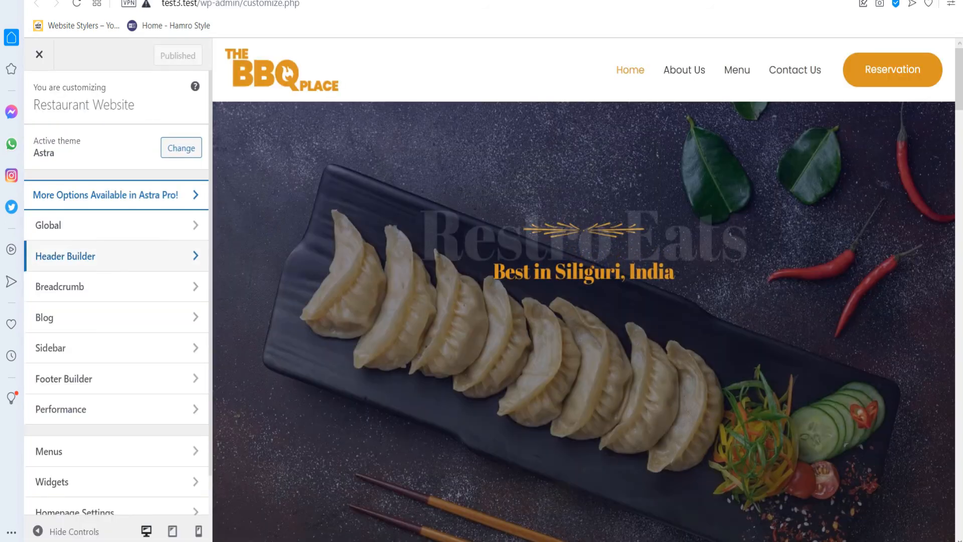
left_click(65, 256)
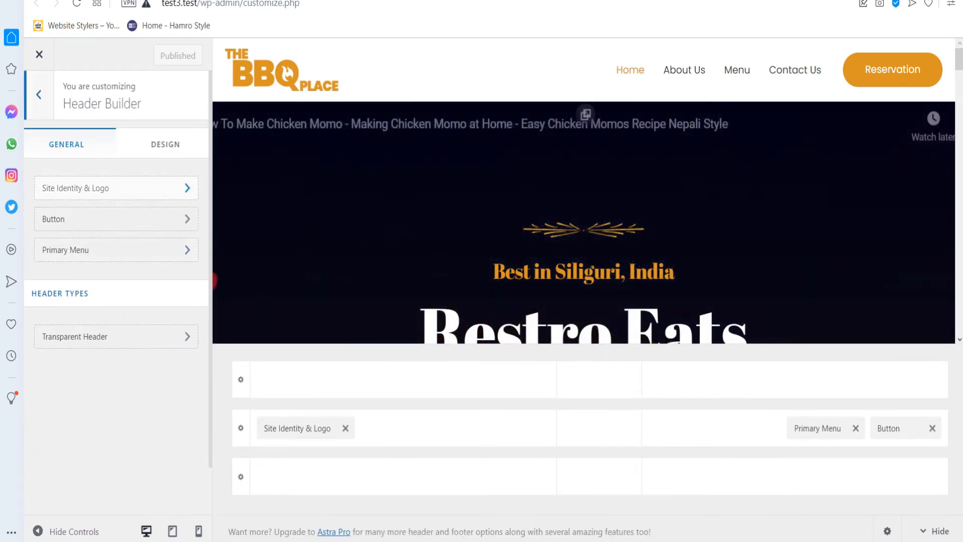
left_click(100, 188)
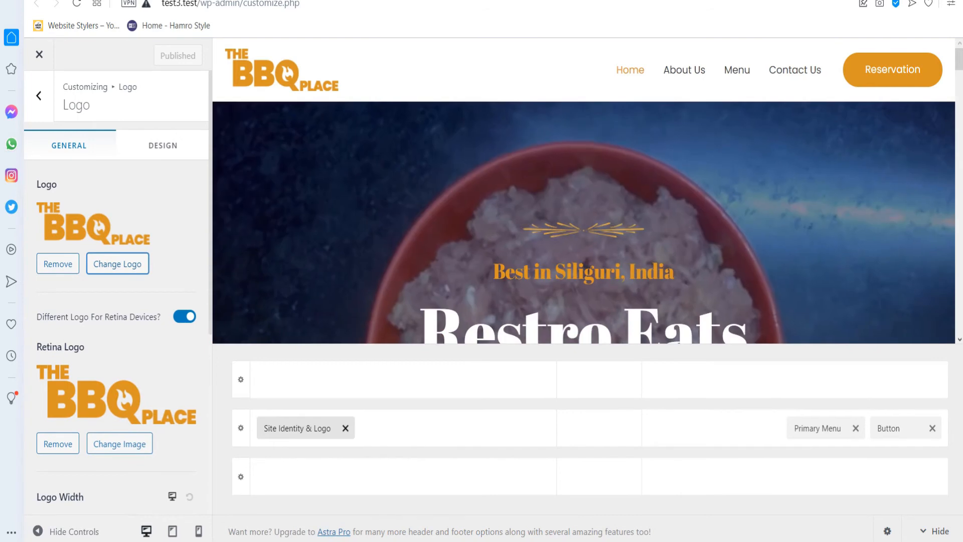
left_click(117, 263)
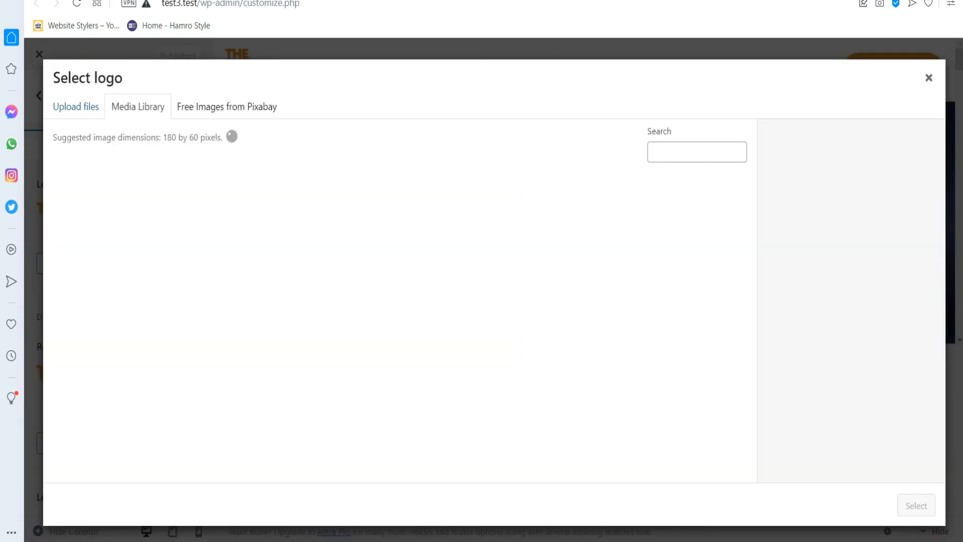
left_click(75, 106)
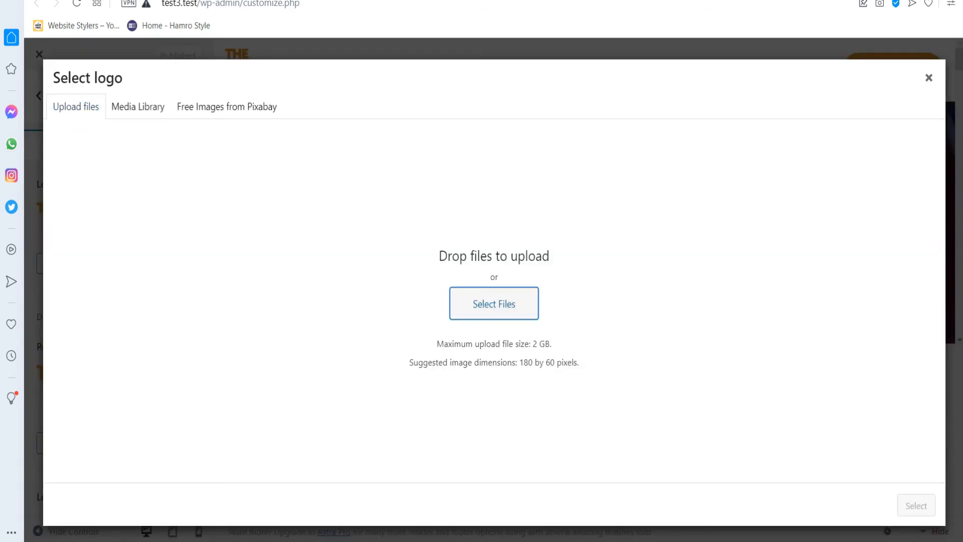
left_click(494, 303)
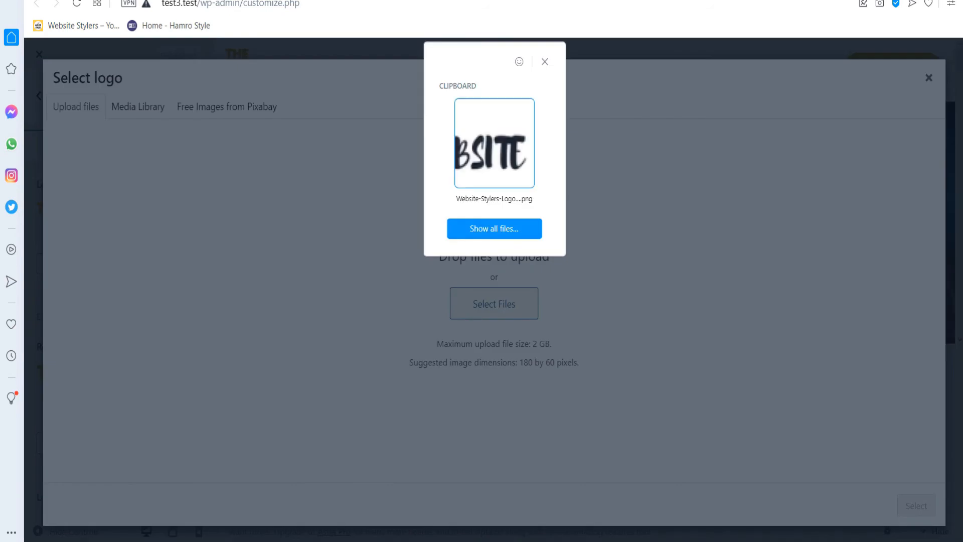
left_click(494, 144)
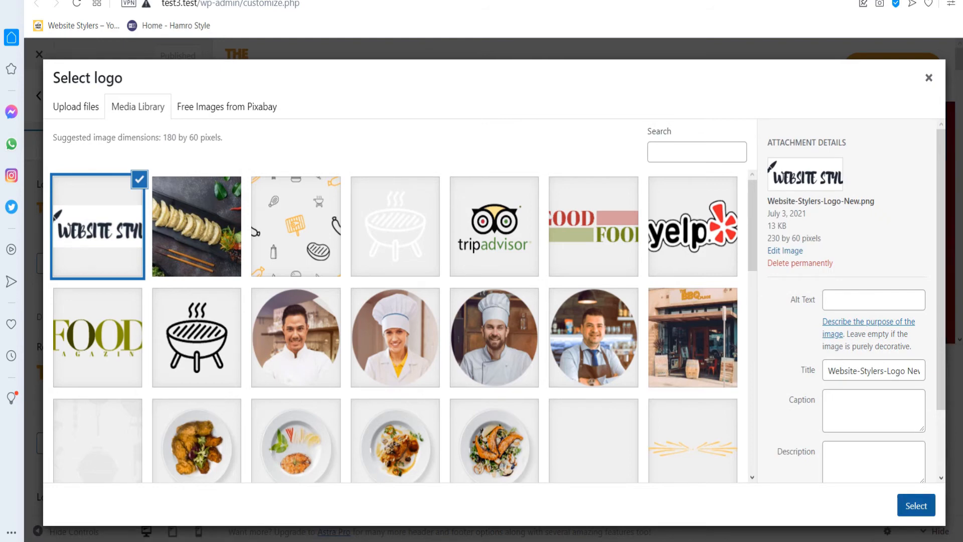
left_click(915, 505)
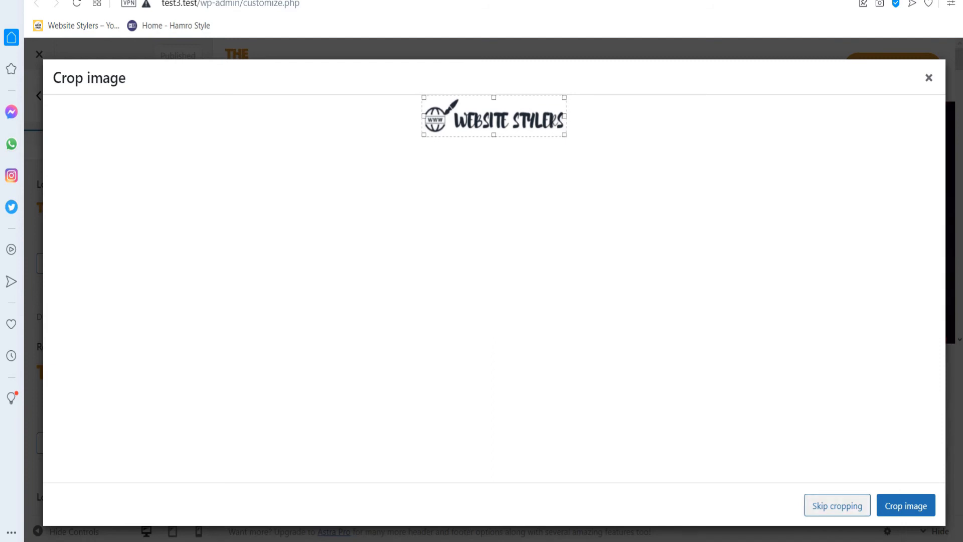
left_click(837, 505)
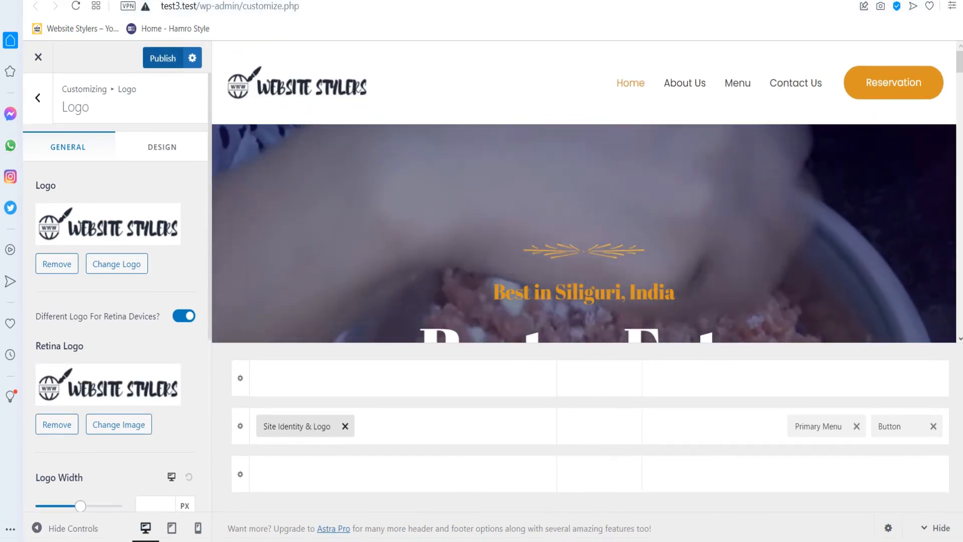
left_click(163, 58)
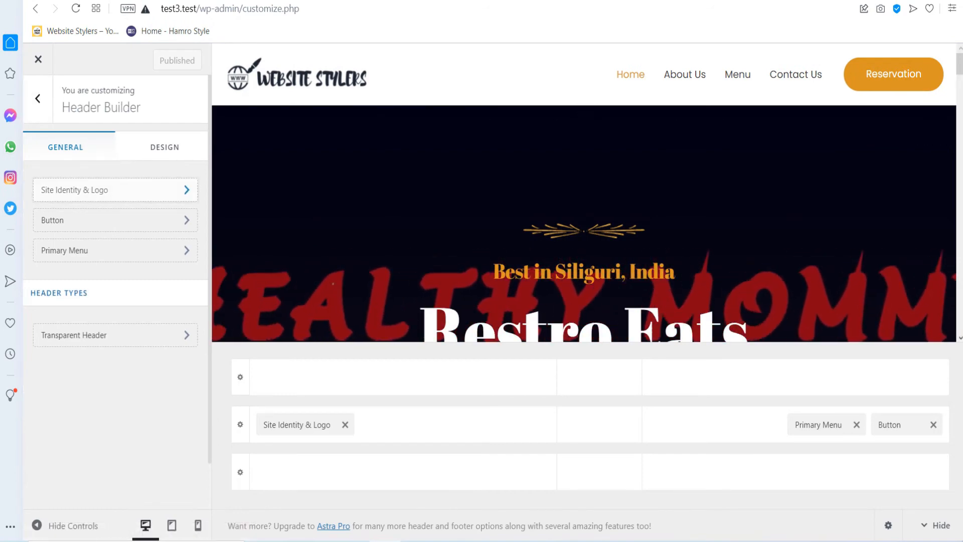
Set the Website Stylers logo as the site icon, skipping cropping, and publish.
left_click(116, 190)
scroll(115, 263, "down", 5)
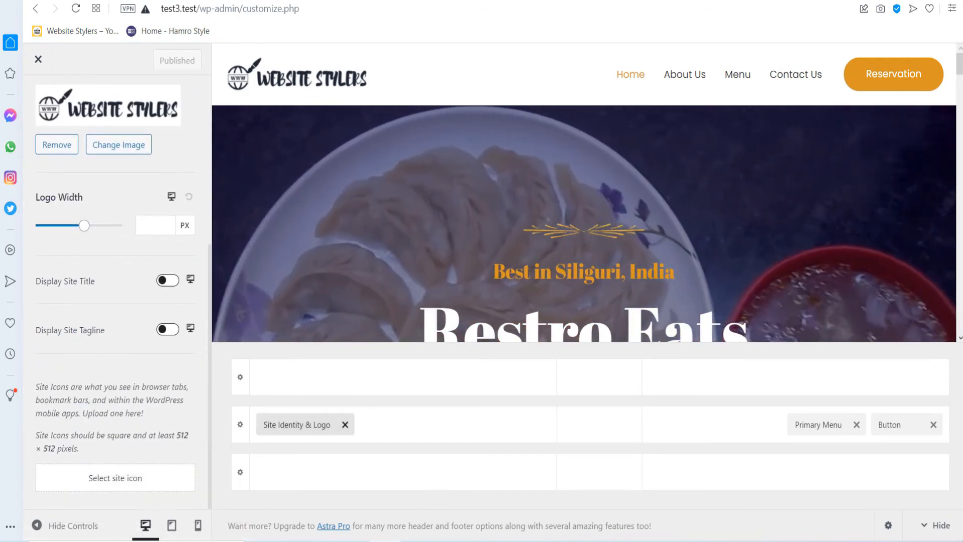
left_click(115, 478)
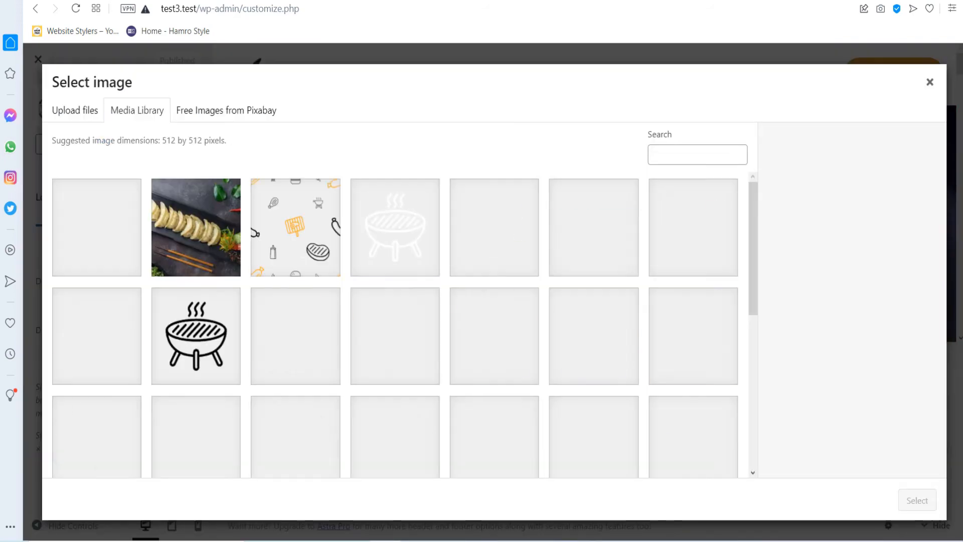
left_click(75, 110)
left_click(494, 303)
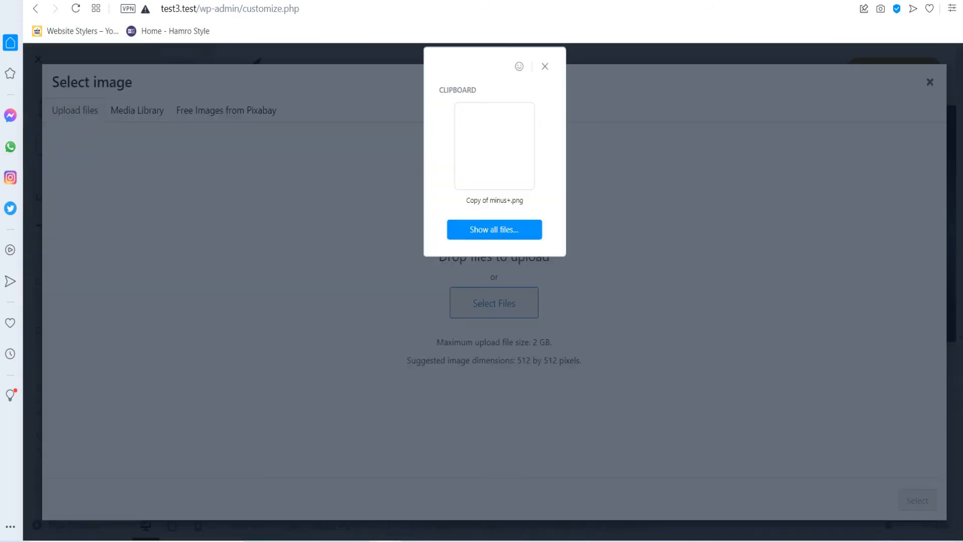
left_click(493, 146)
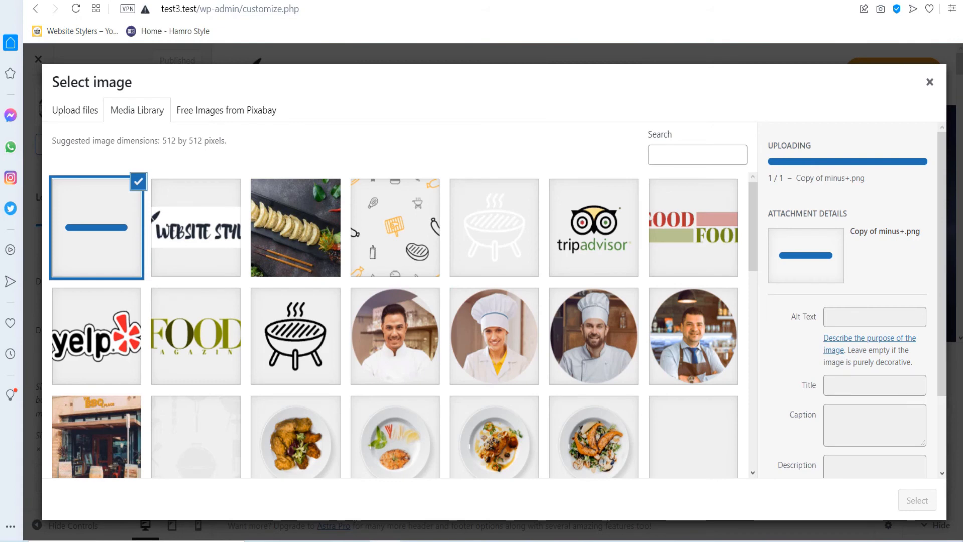
left_click(917, 500)
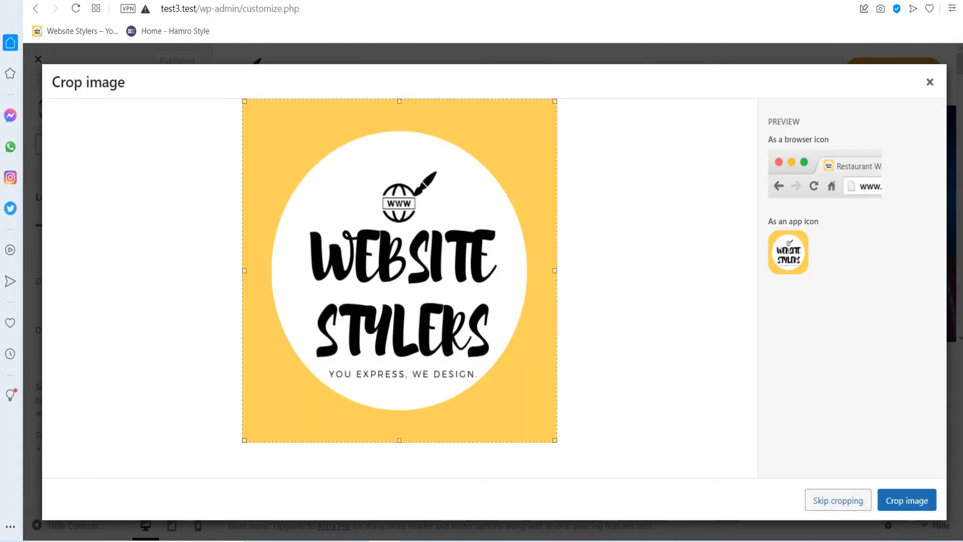
left_click(838, 500)
left_click(163, 60)
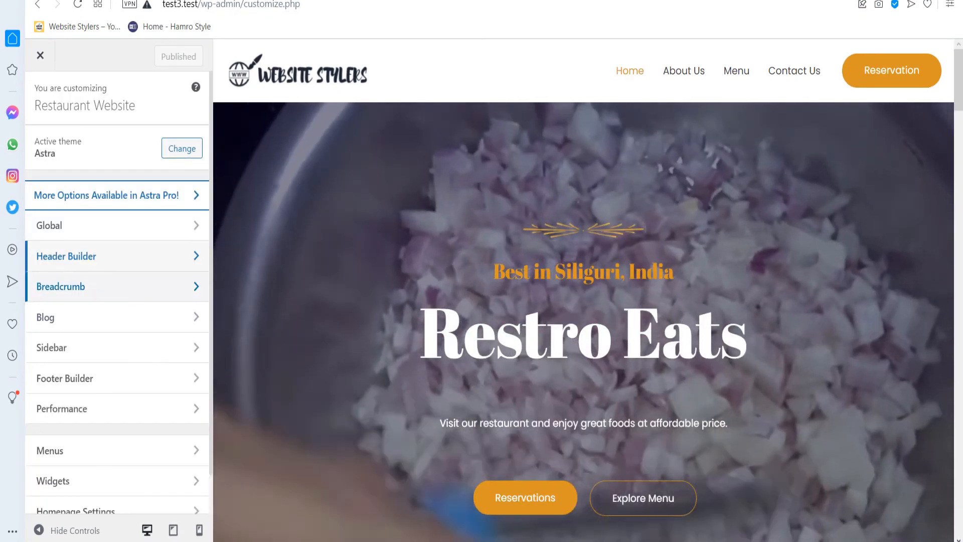
scroll(117, 301, "down", 1)
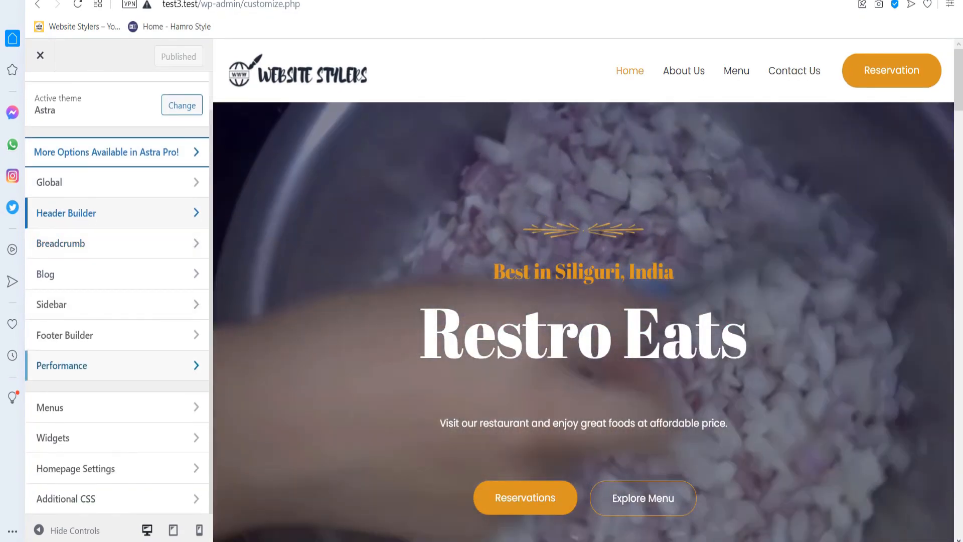
Relabel the Main Menu's About Us item as 'About Restro Eats'.
left_click(75, 407)
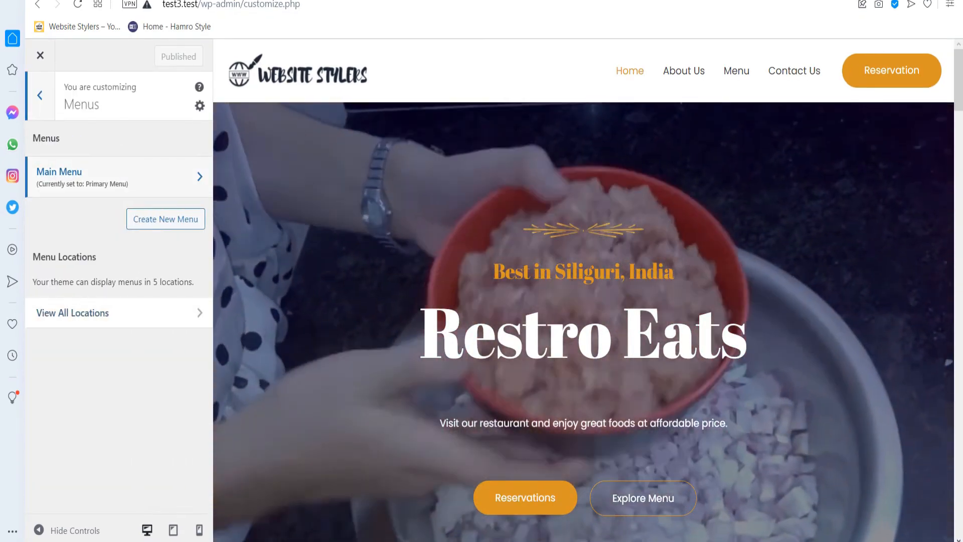
left_click(83, 177)
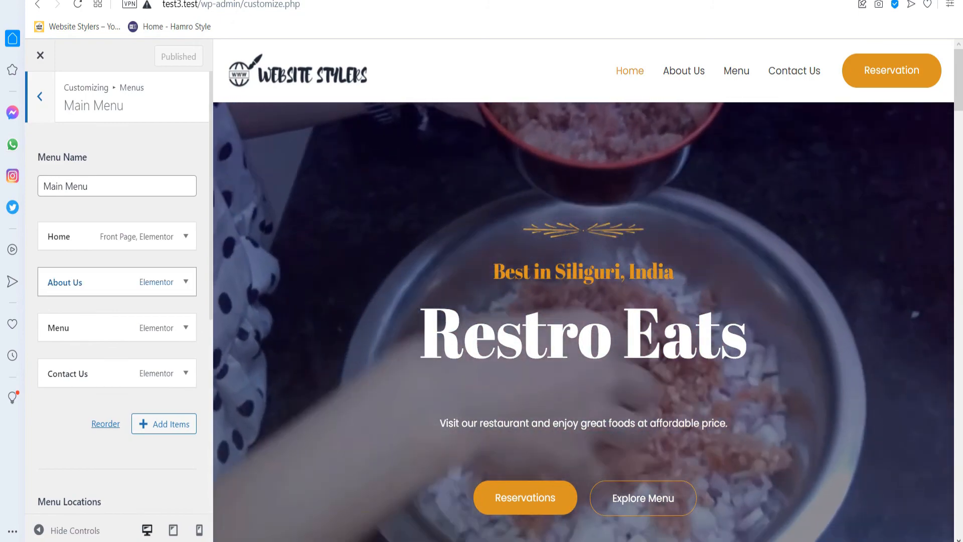
left_click(186, 281)
left_click(117, 327)
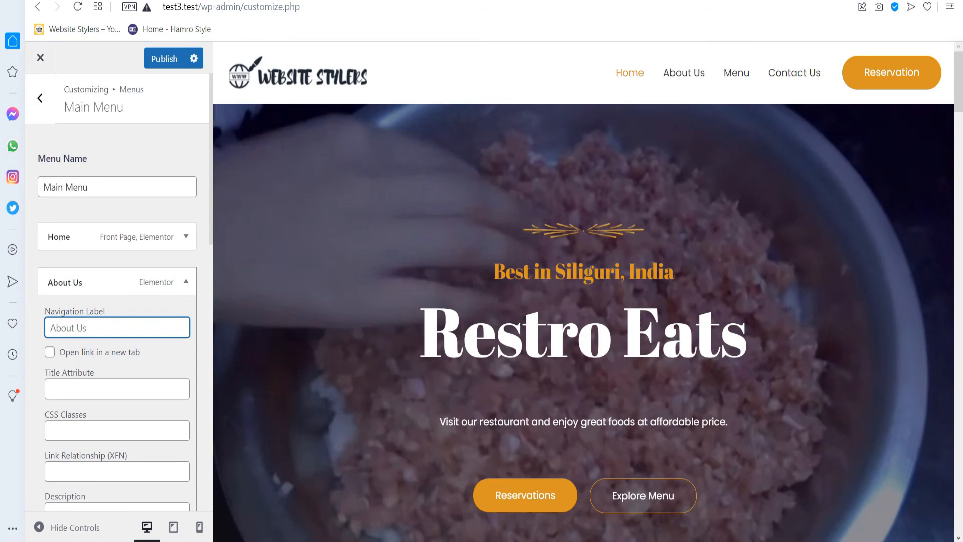
type("About ")
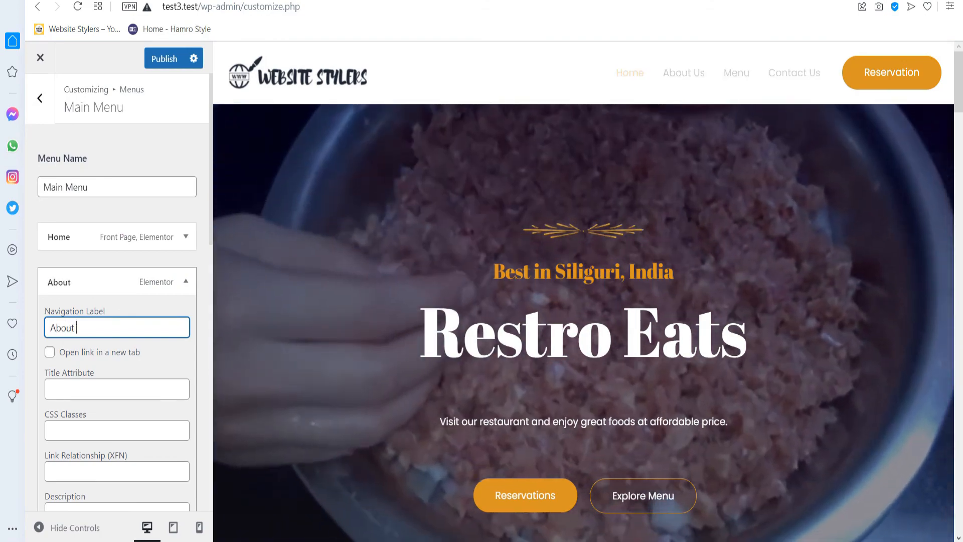
type("Restro Eats")
Move Menu above About Restro Eats and publish the menu.
scroll(117, 291, "down", 2)
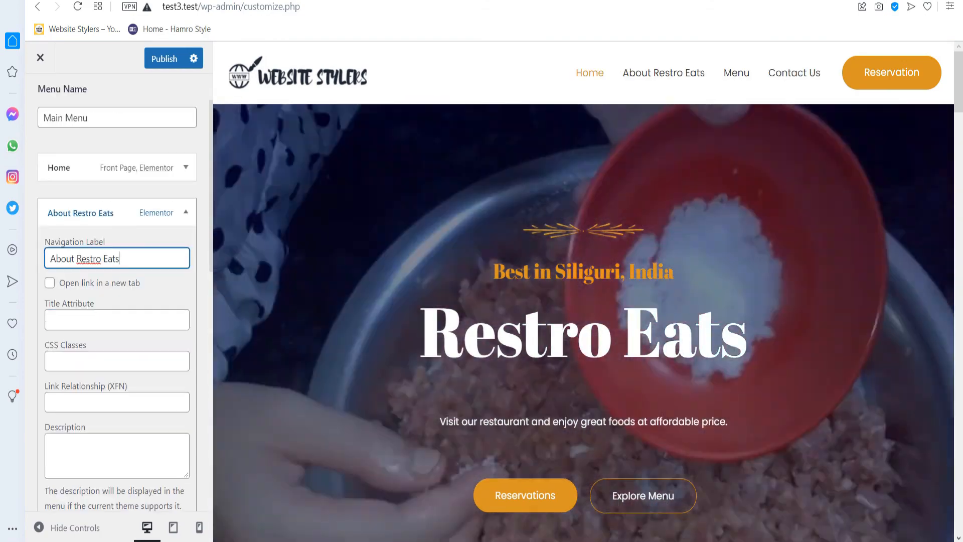
left_click(185, 212)
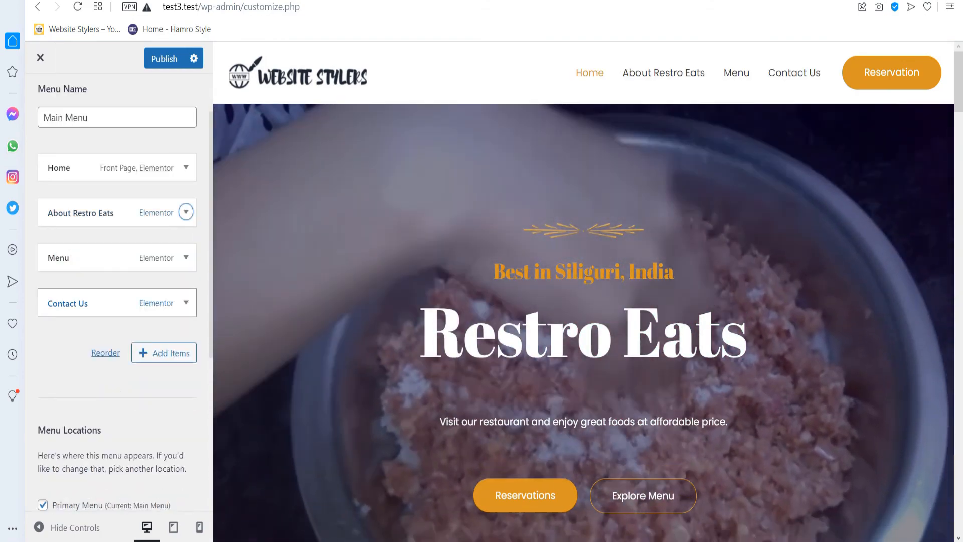
left_click_drag(101, 258, 101, 212)
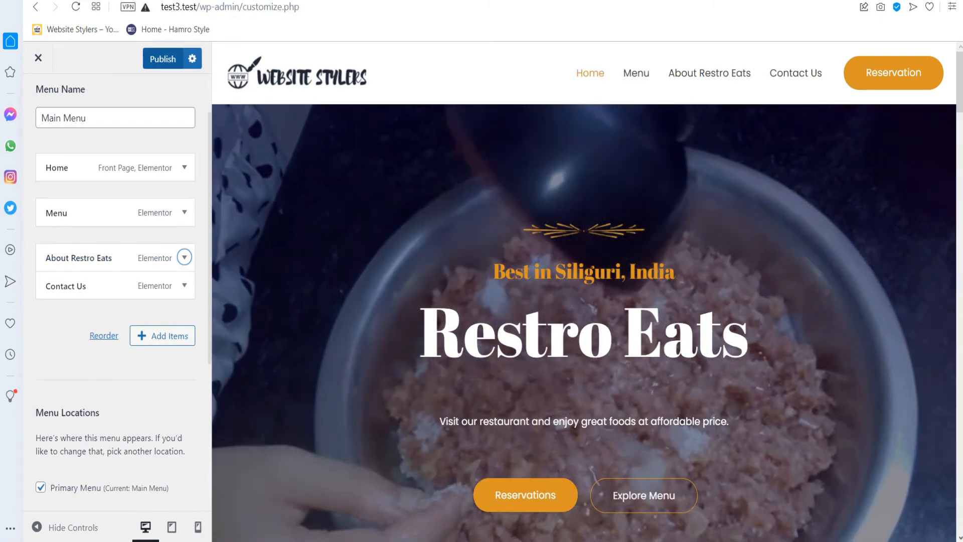
left_click(163, 59)
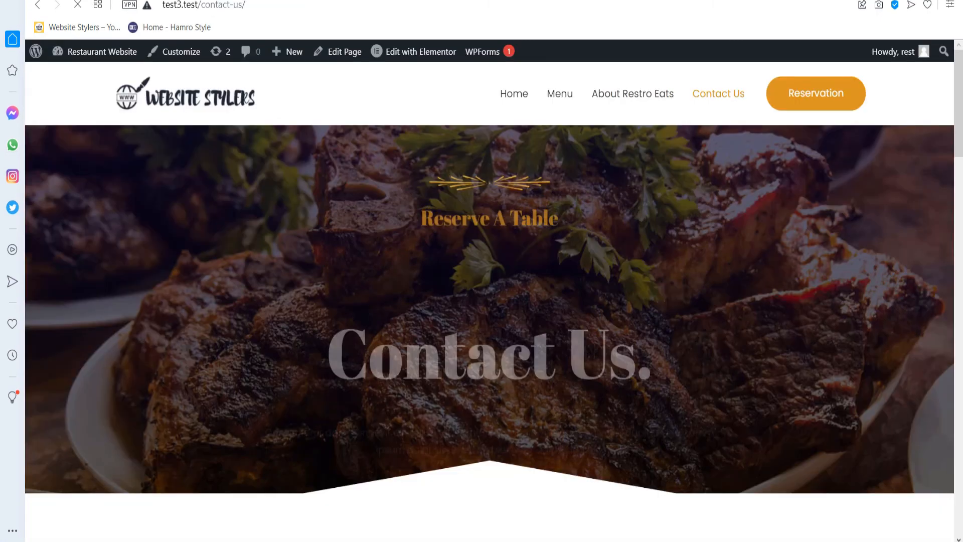
Open the Contact Us page in Elementor and begin retyping the map's Location address.
scroll(489, 301, "down", 10)
scroll(489, 301, "down", 20)
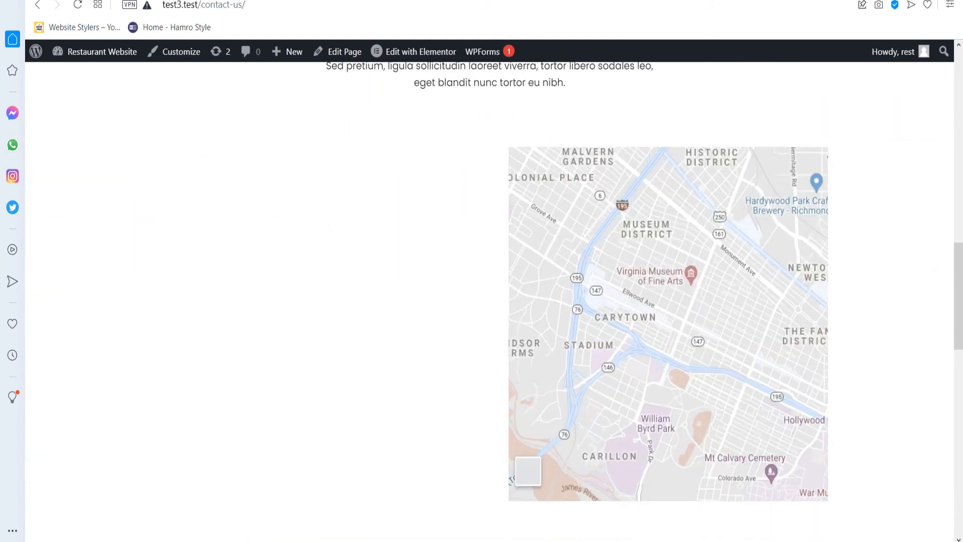
scroll(489, 301, "up", 10)
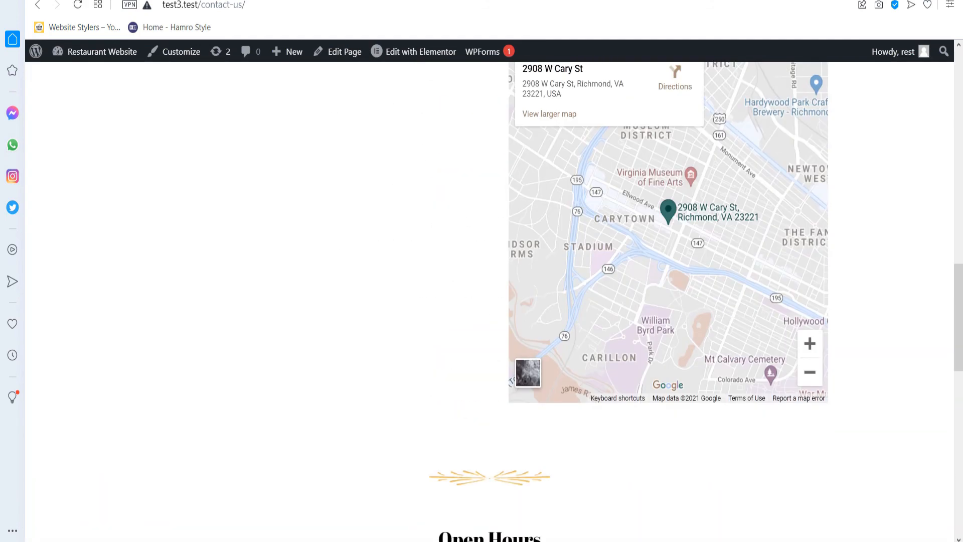
scroll(489, 301, "up", 15)
right_click(408, 48)
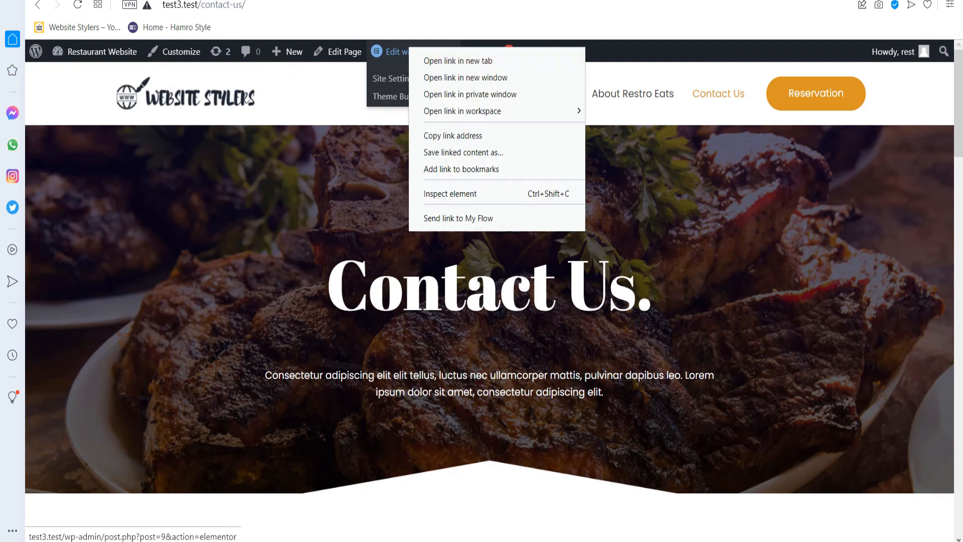
left_click(441, 60)
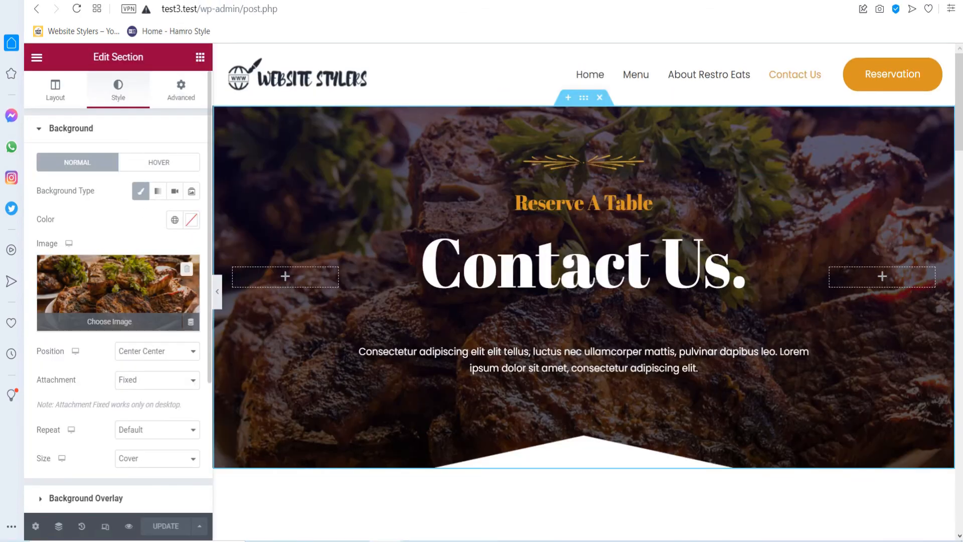
scroll(502, 225, "down", 15)
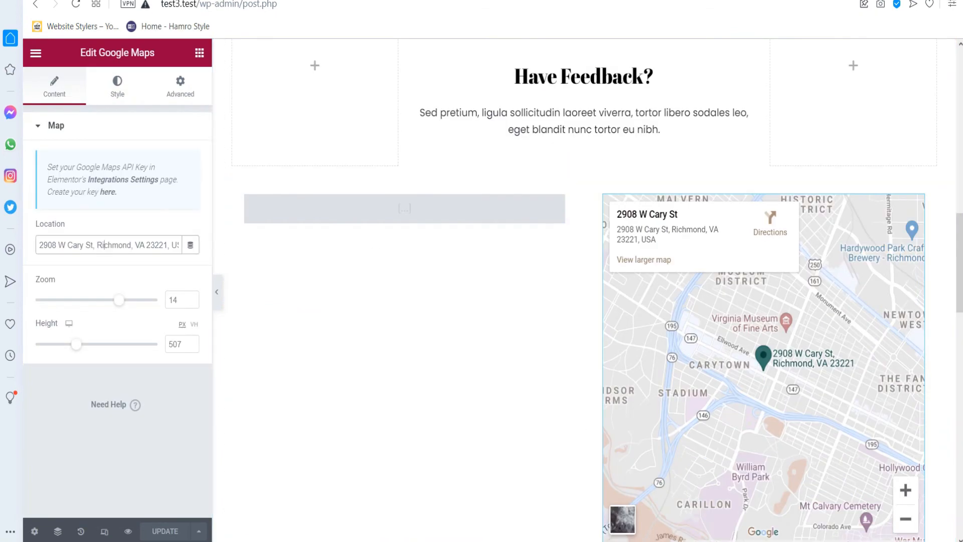
key("ctrl+a")
type("w")
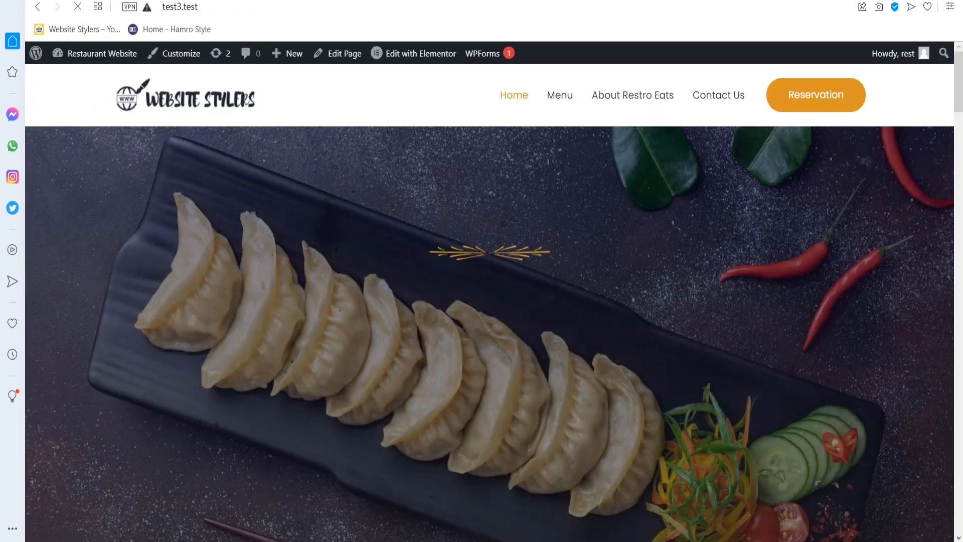
Scroll through the finished Restro Eats home page, then open a new browser tab.
scroll(489, 301, "down", 4)
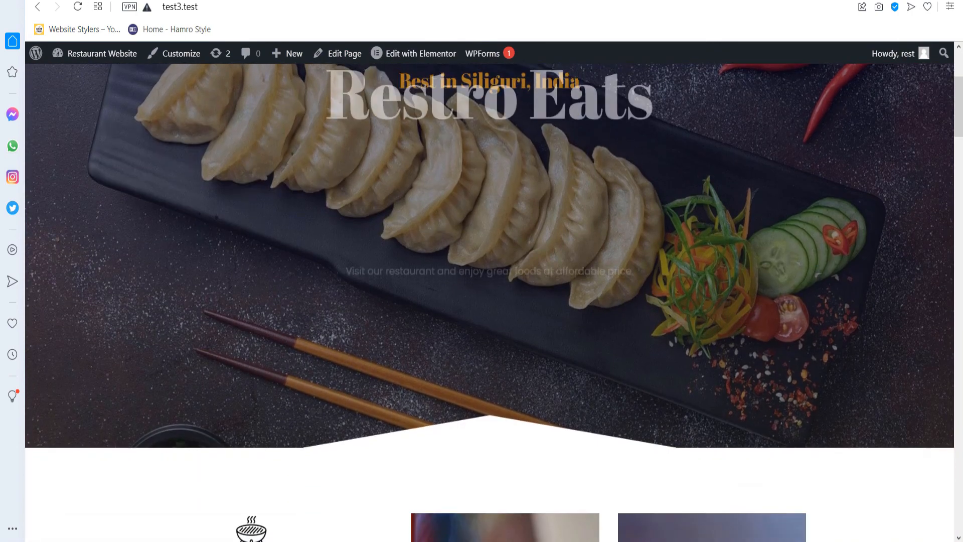
scroll(489, 301, "down", 4)
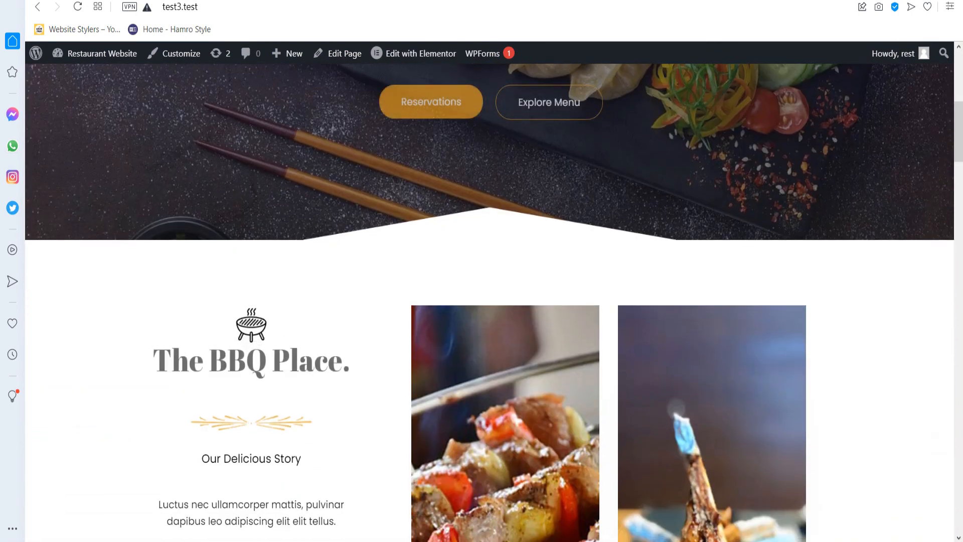
scroll(489, 301, "down", 3)
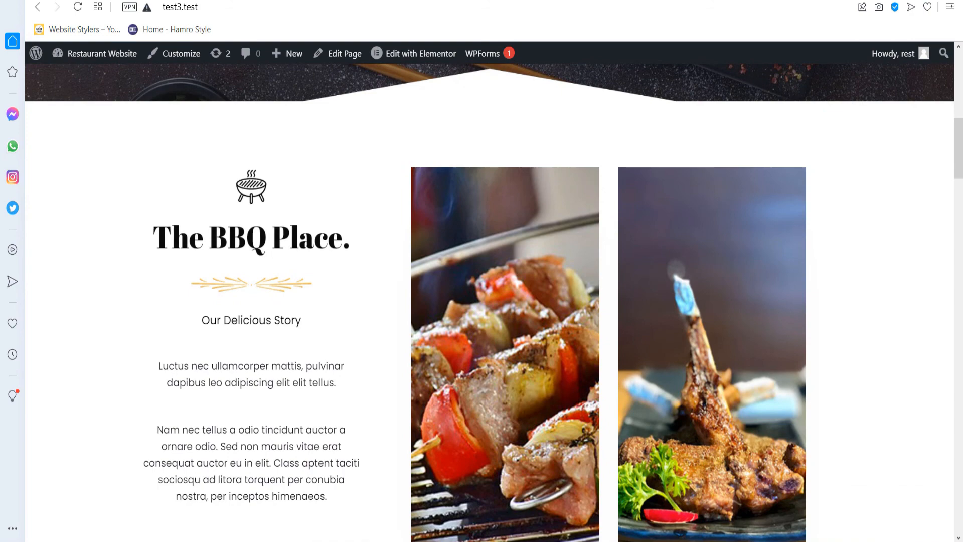
scroll(489, 301, "down", 1)
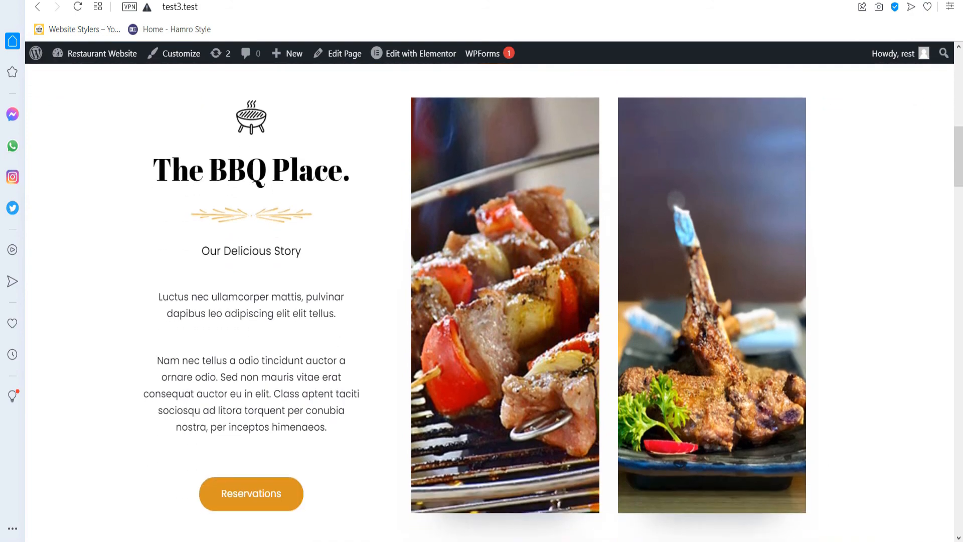
scroll(489, 301, "down", 2)
key("ctrl+t")
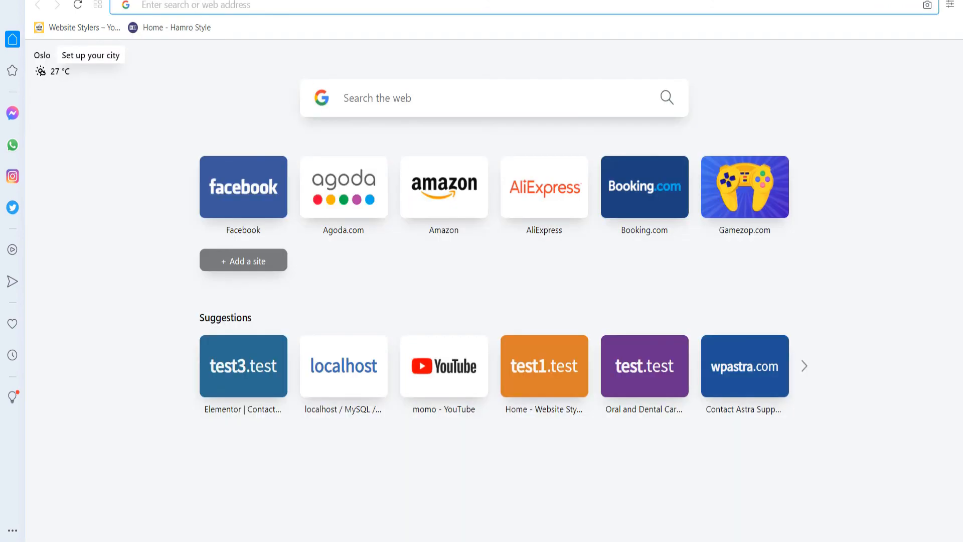
Search 'website stylers', open websitestylers.com, and scroll toward its contact details.
type("website stylers")
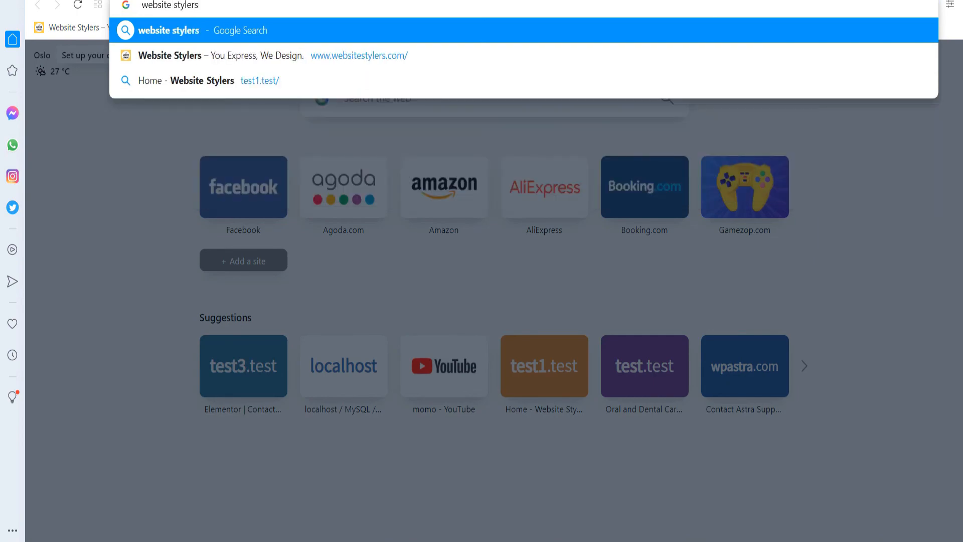
key("Return")
left_click(259, 194)
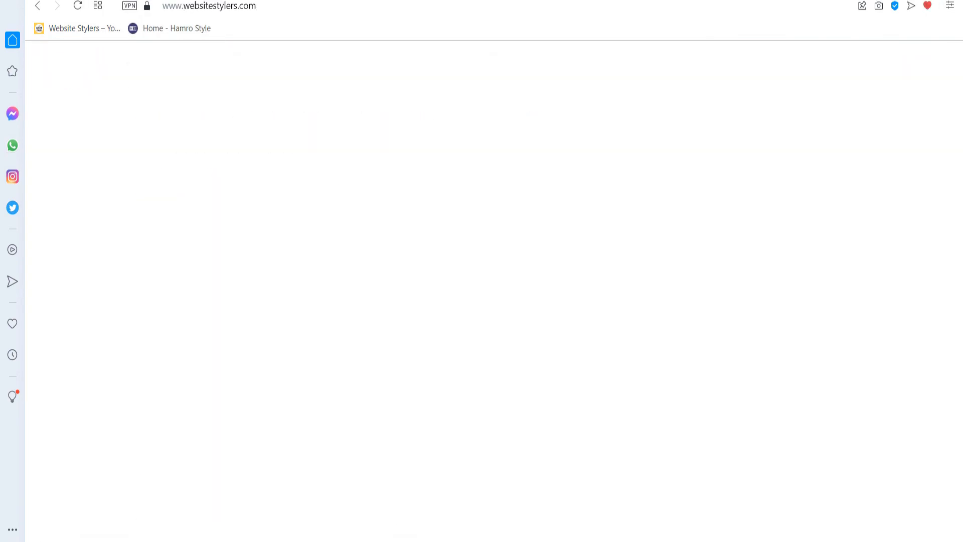
scroll(494, 291, "down", 20)
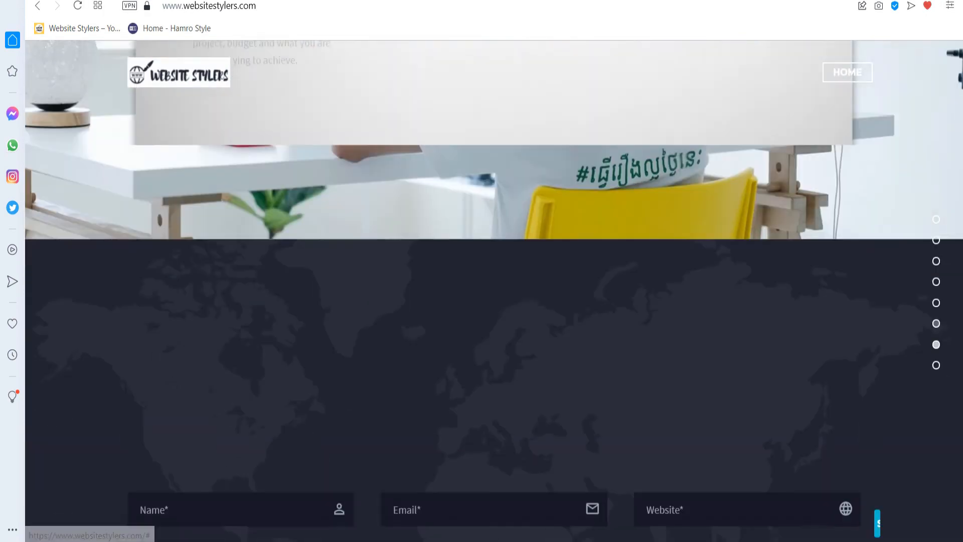